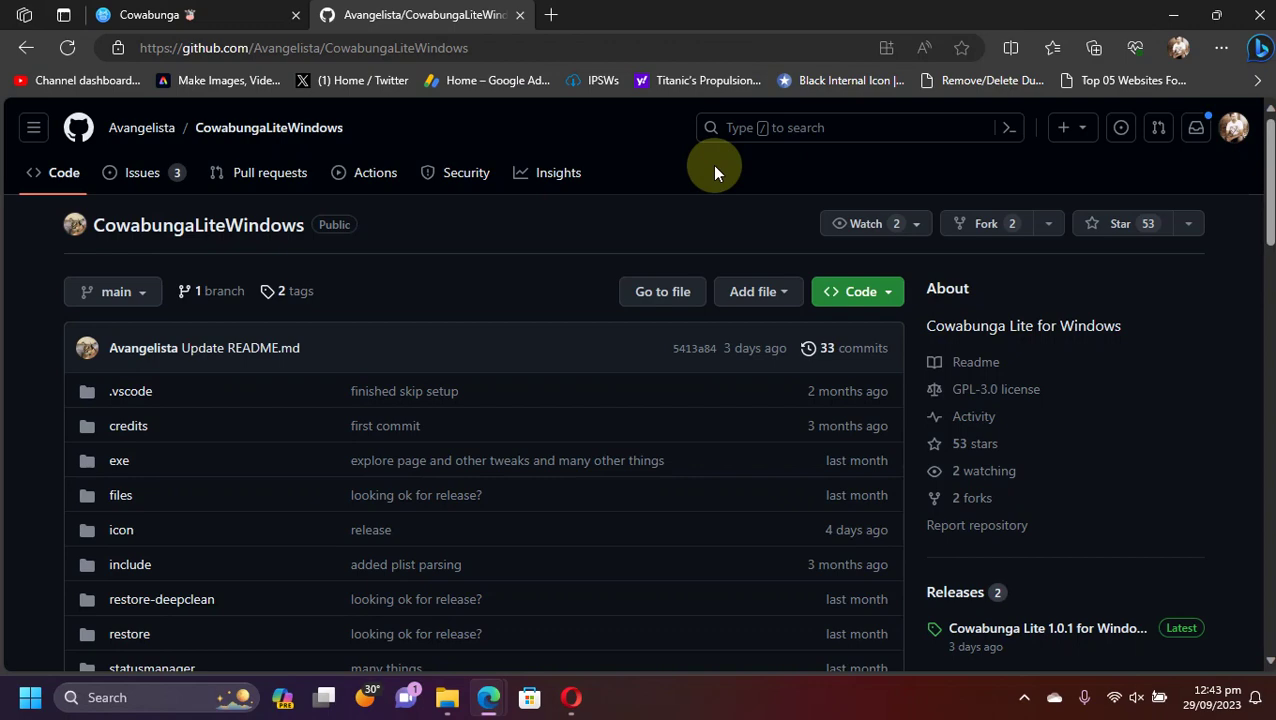
- Download Cowabunga Lite for Windows 10+ from the cowabun.ga website
scroll(1120, 340, "down", 5)
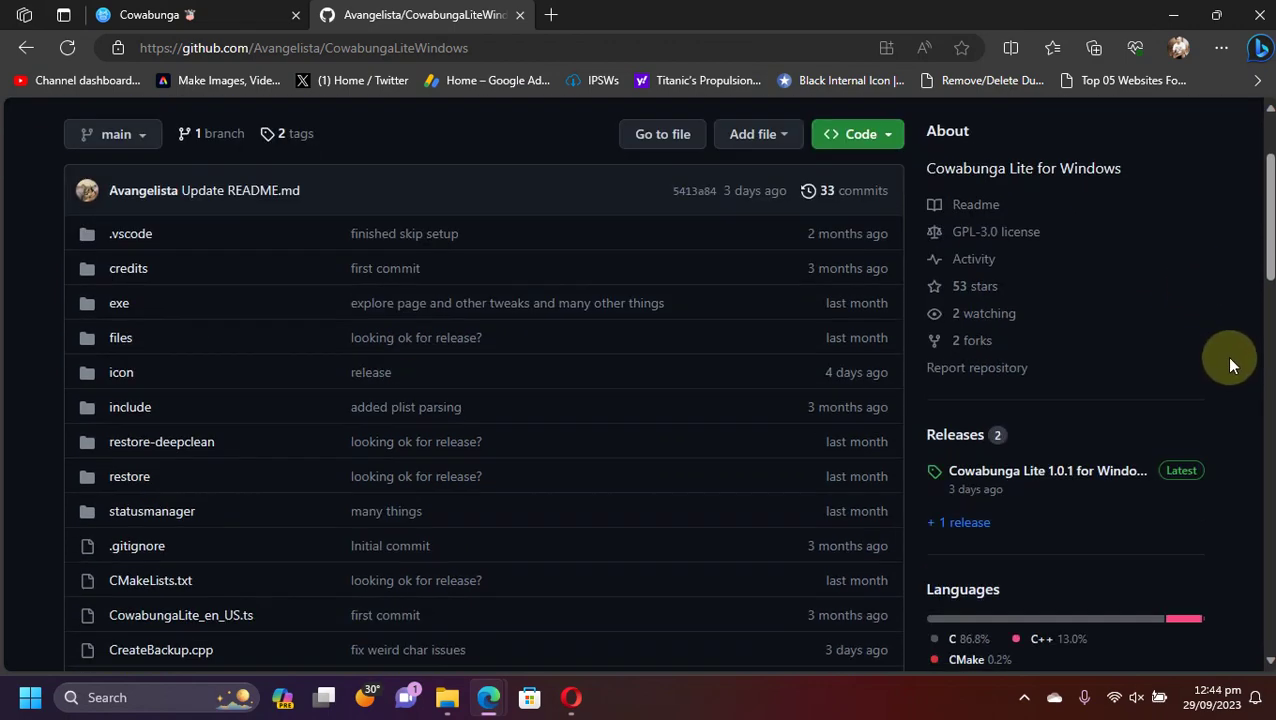
scroll(1124, 373, "up", 2)
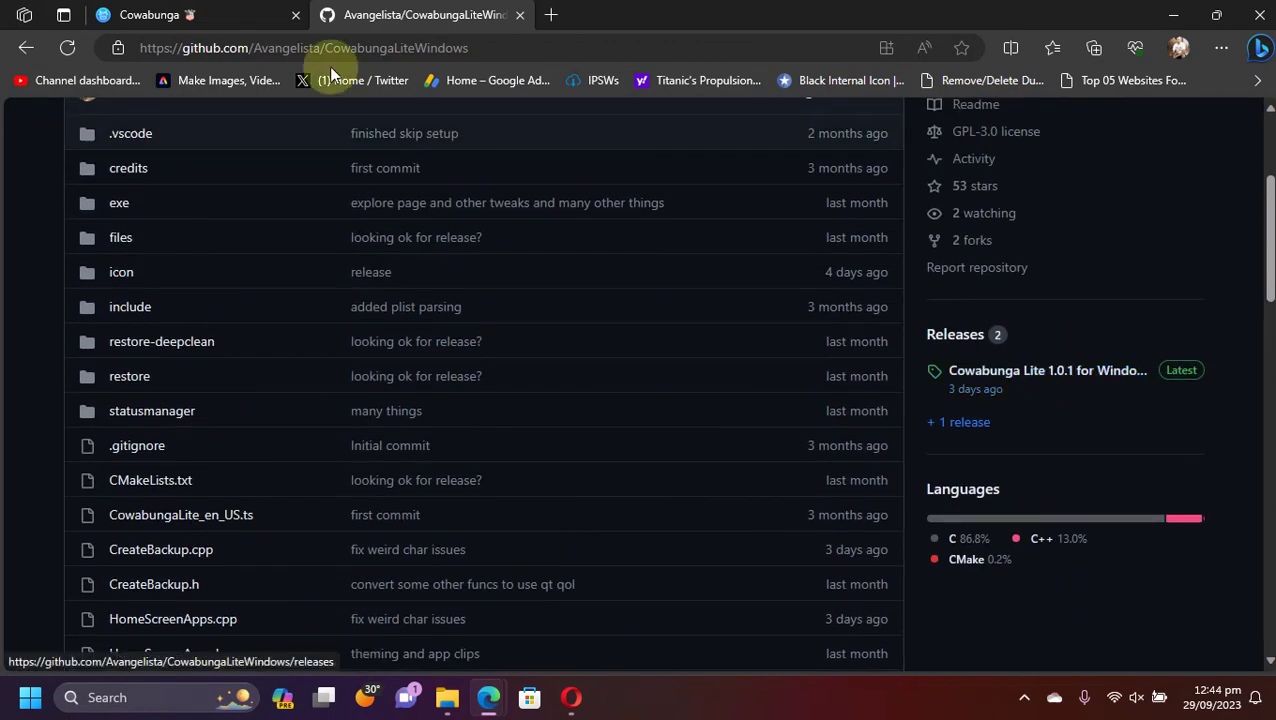
left_click(150, 15)
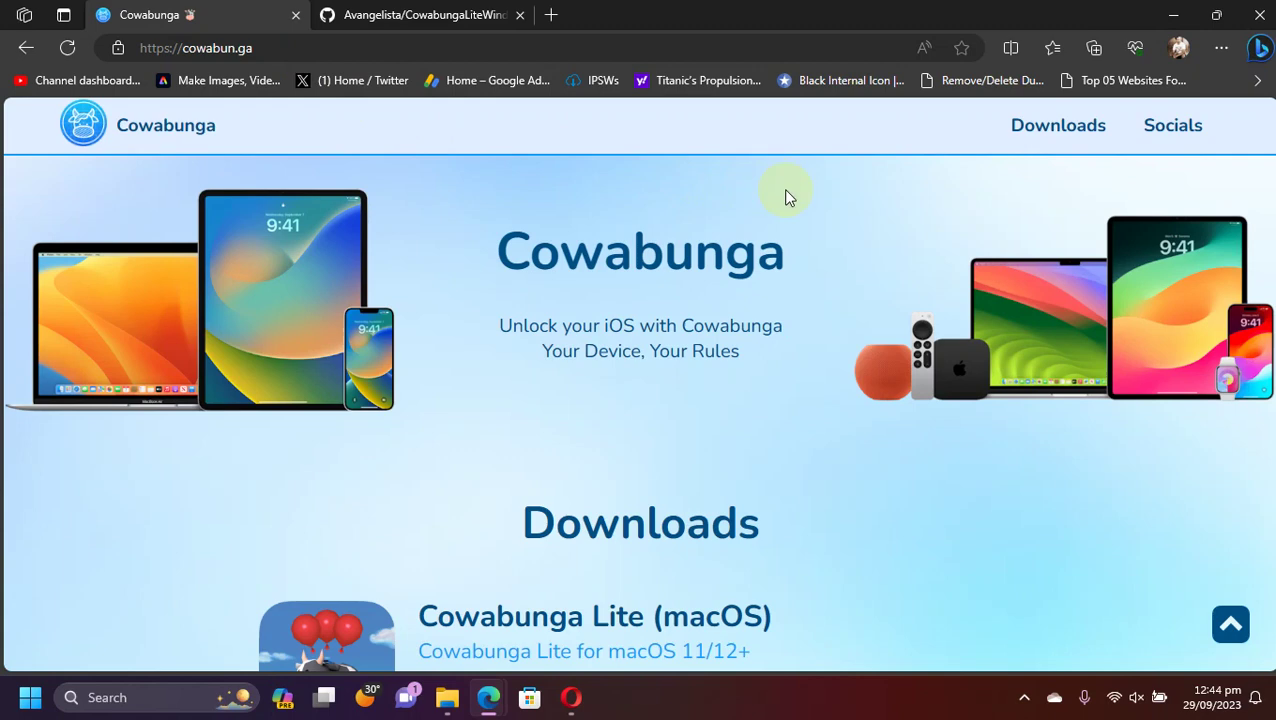
scroll(890, 294, "down", 5)
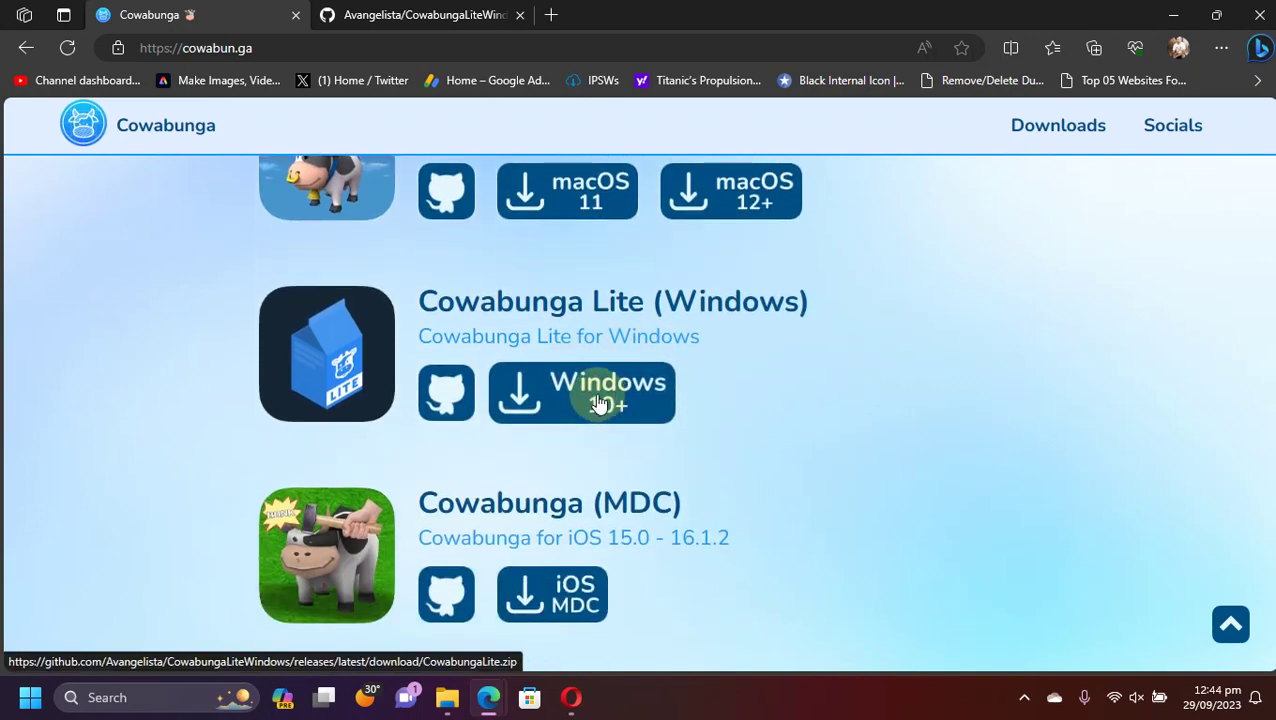
left_click(598, 403)
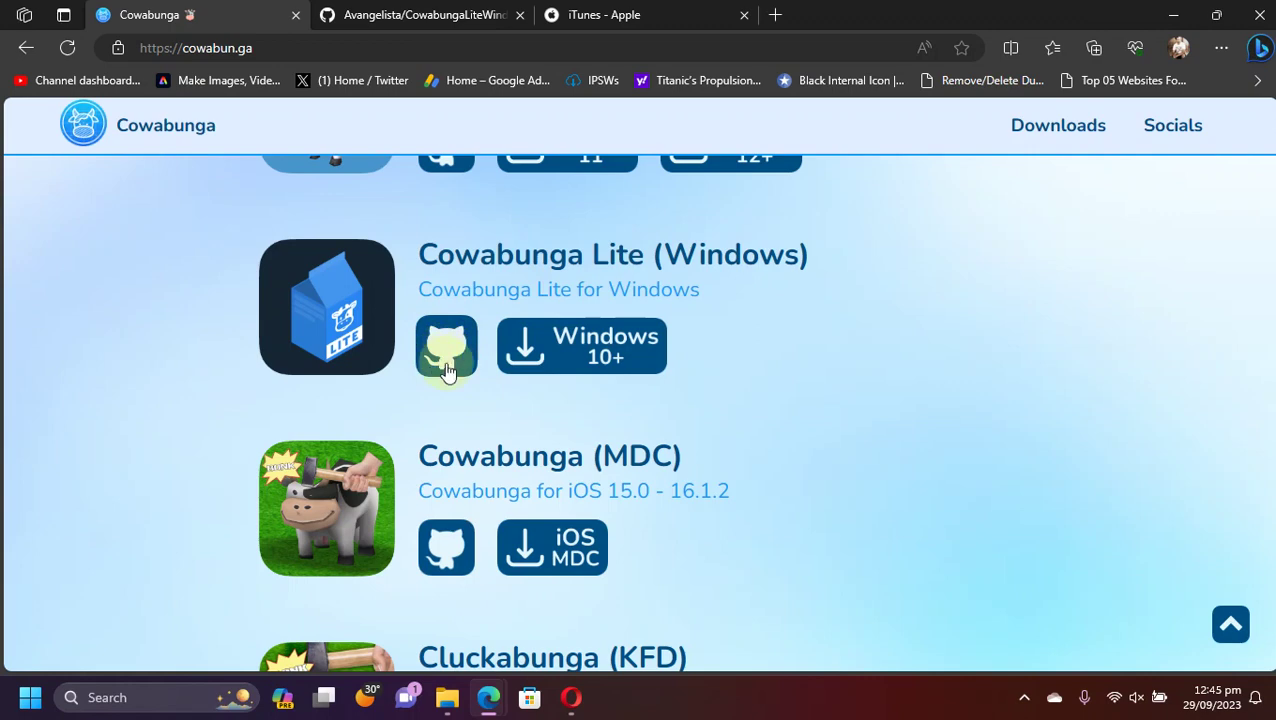
- View the Cowabunga Lite 1.0.1 release assets on GitHub, then go to the iTunes page
left_click(436, 28)
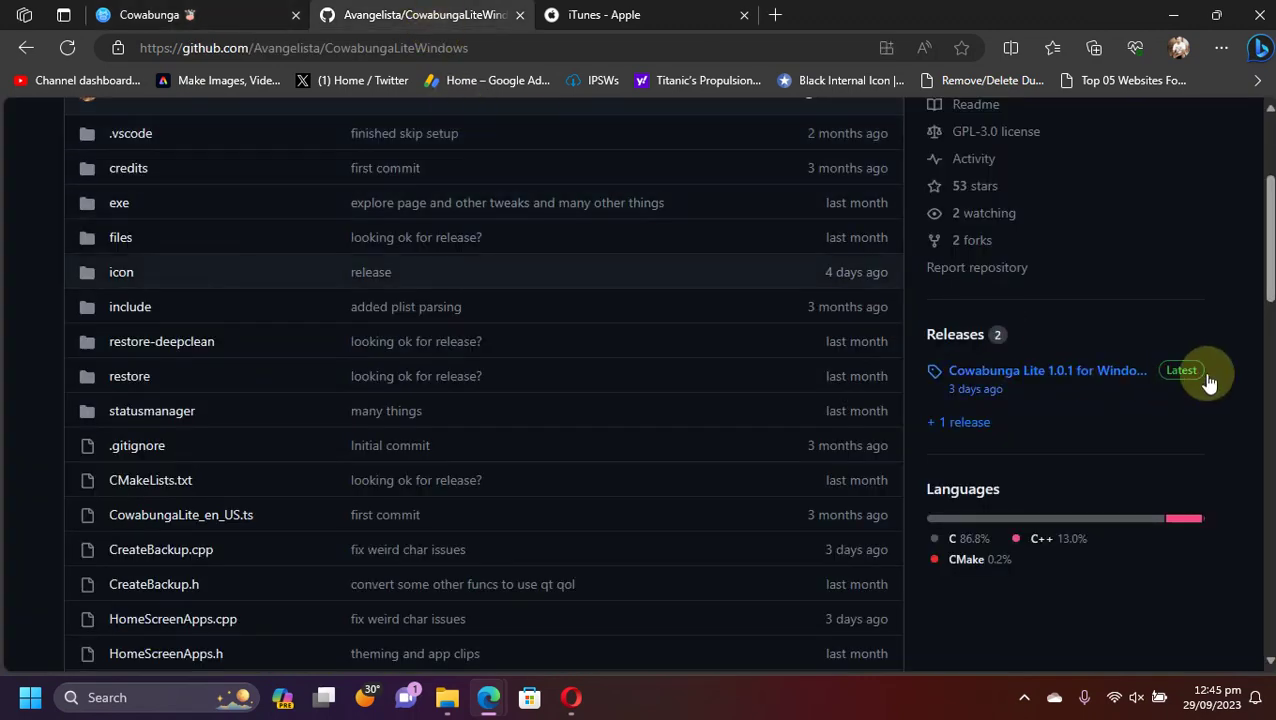
left_click(1050, 371)
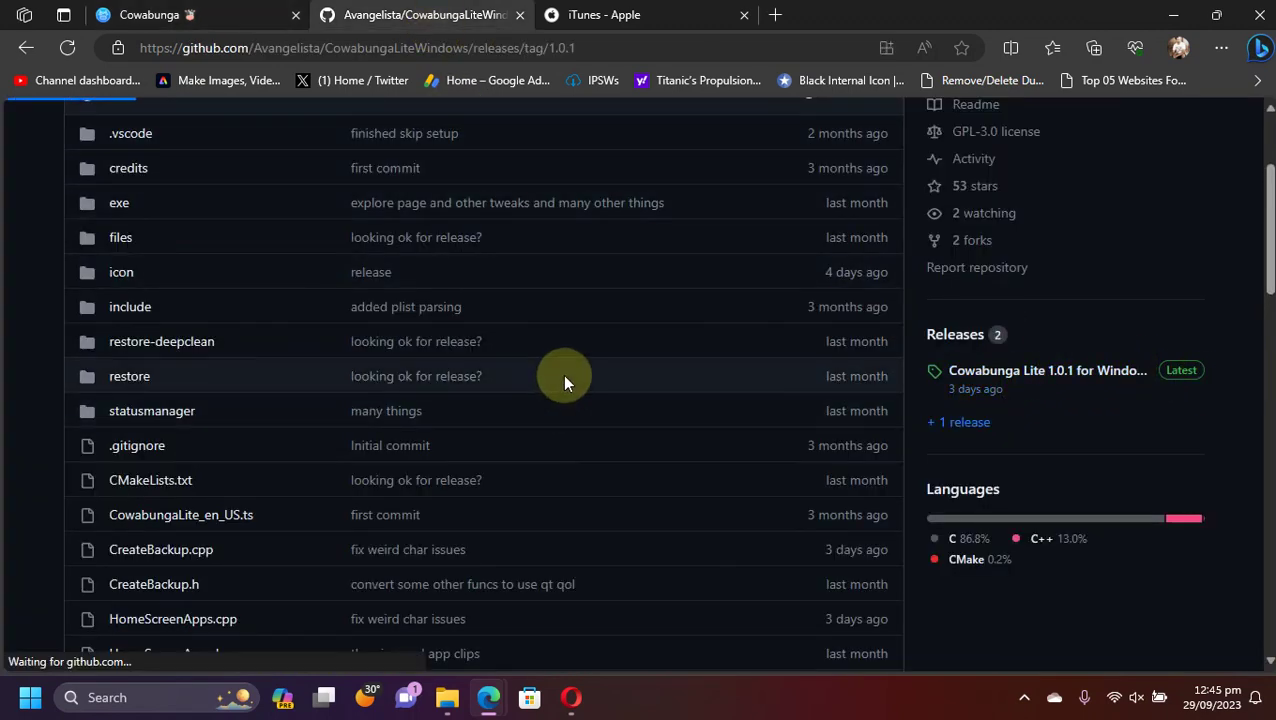
scroll(645, 424, "down", 3)
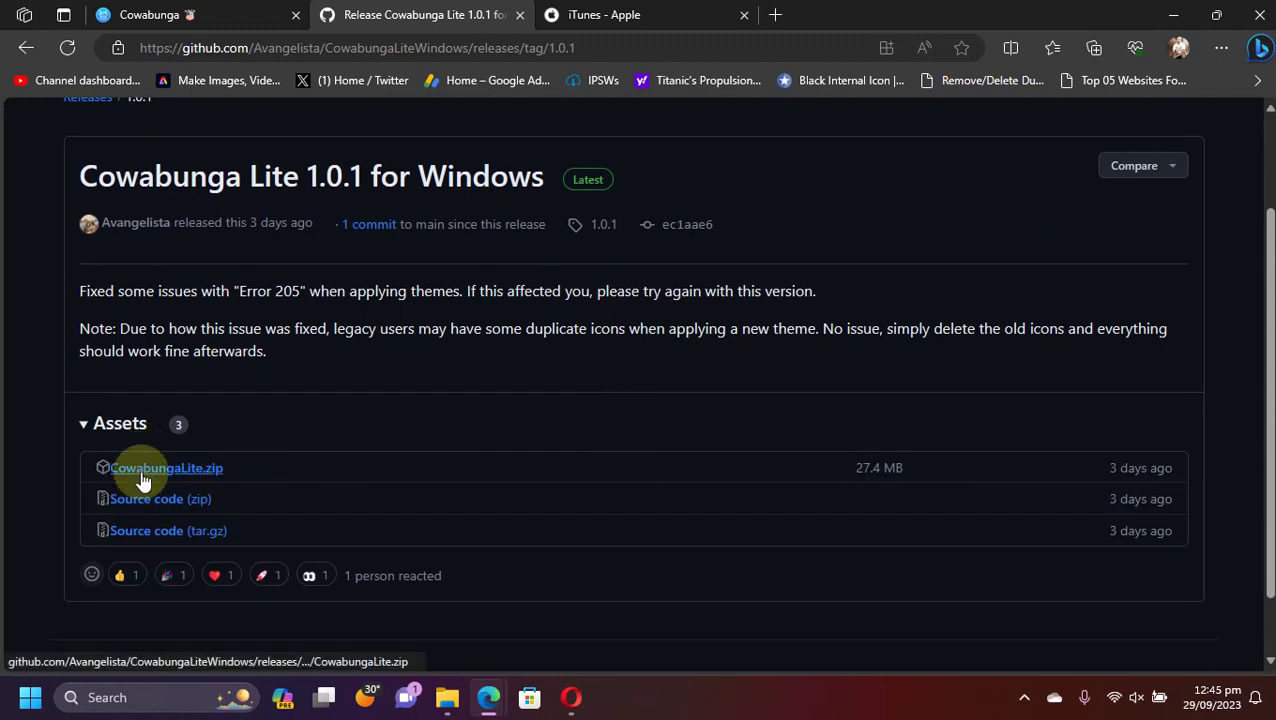
key("ctrl+Tab")
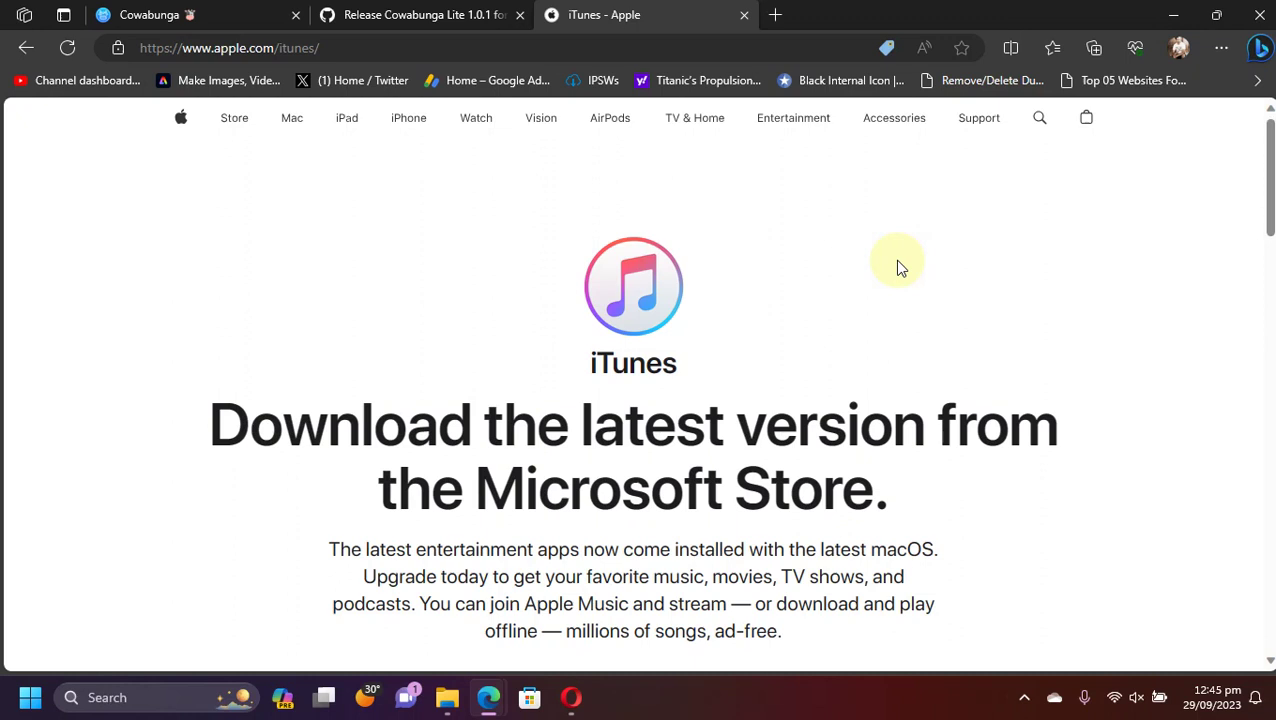
- Scroll the iTunes page down to the Get it from Microsoft download button
scroll(926, 285, "down", 3)
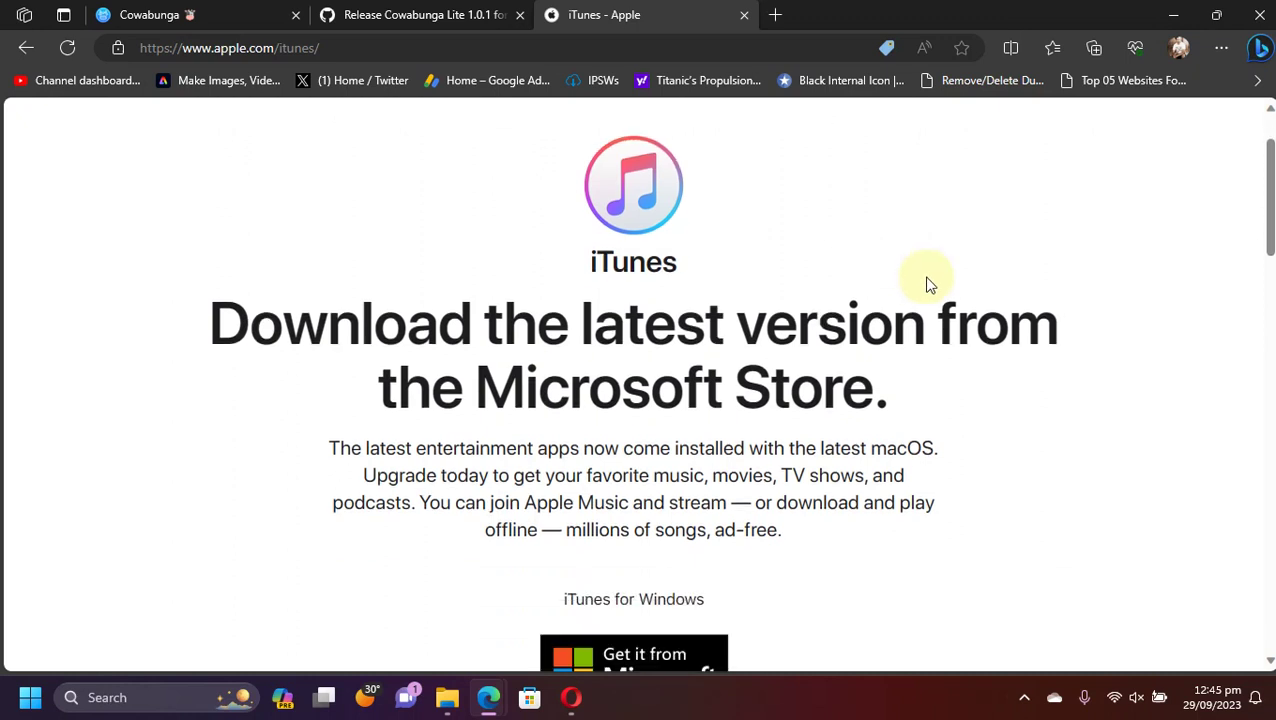
scroll(1105, 397, "down", 3)
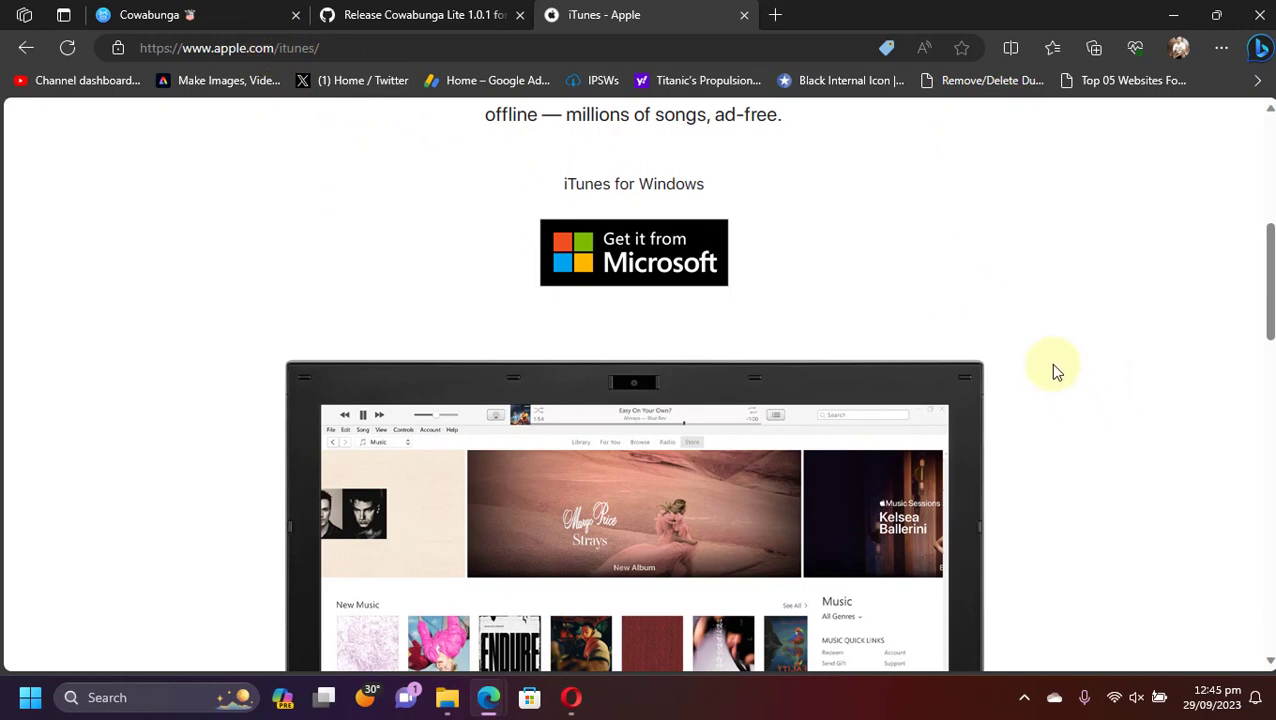
scroll(1050, 364, "down", 5)
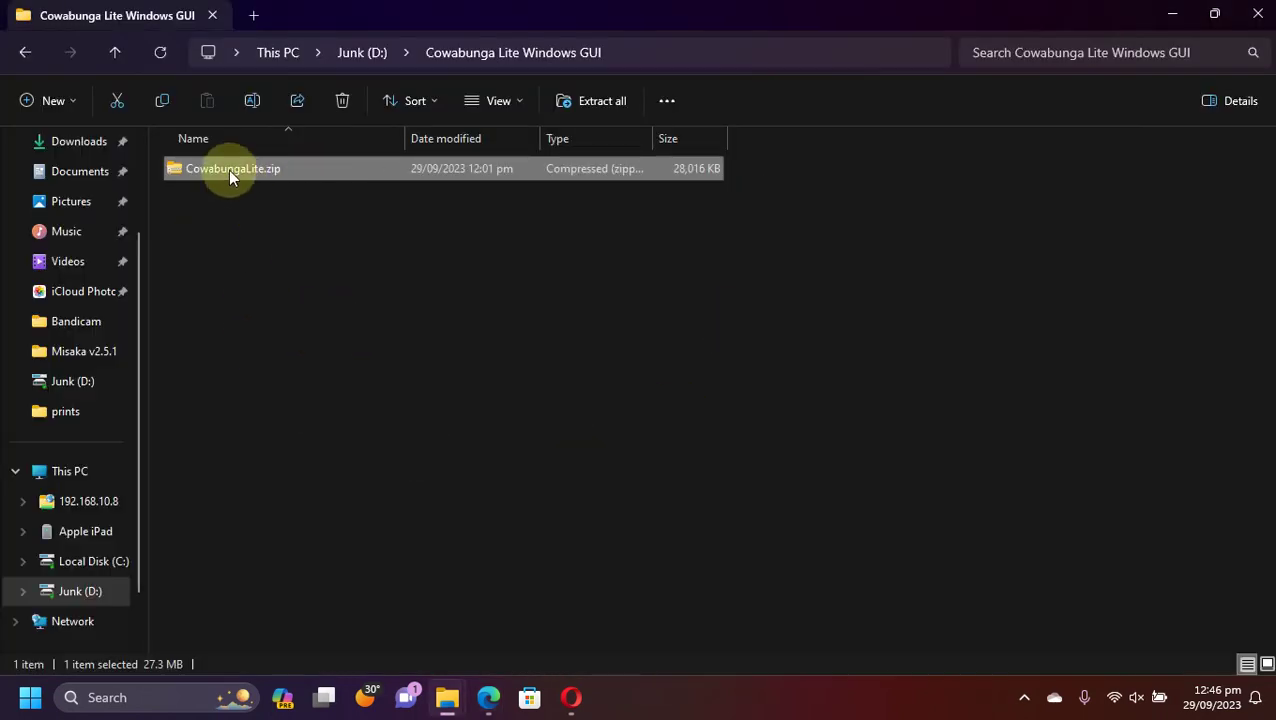
- Extract CowabungaLite.zip with Show extracted files unchecked
right_click(237, 167)
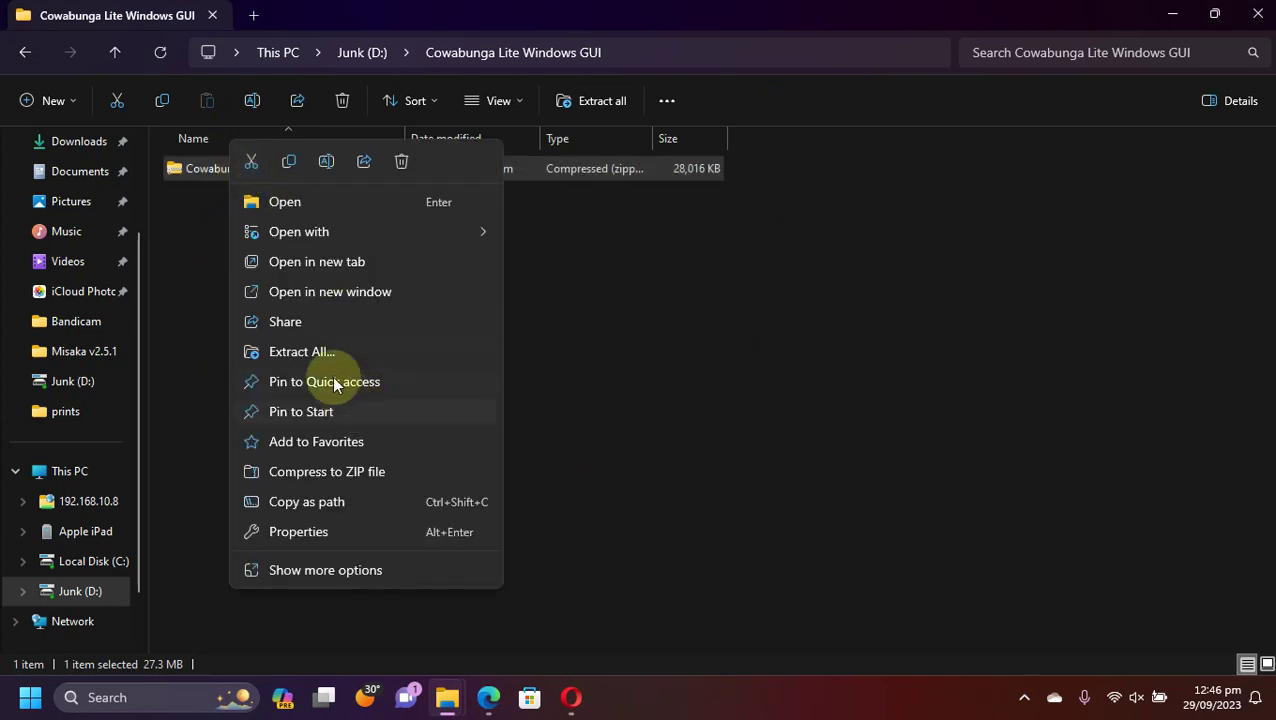
left_click(320, 352)
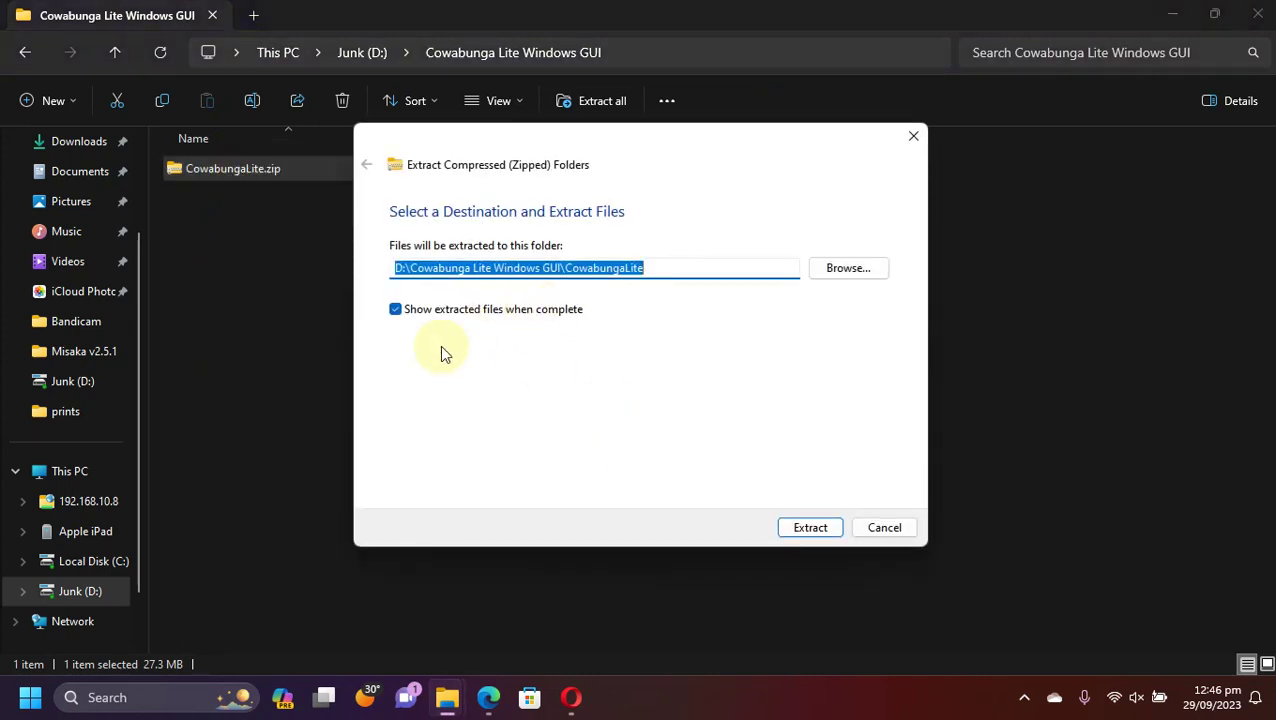
left_click(440, 309)
left_click(806, 527)
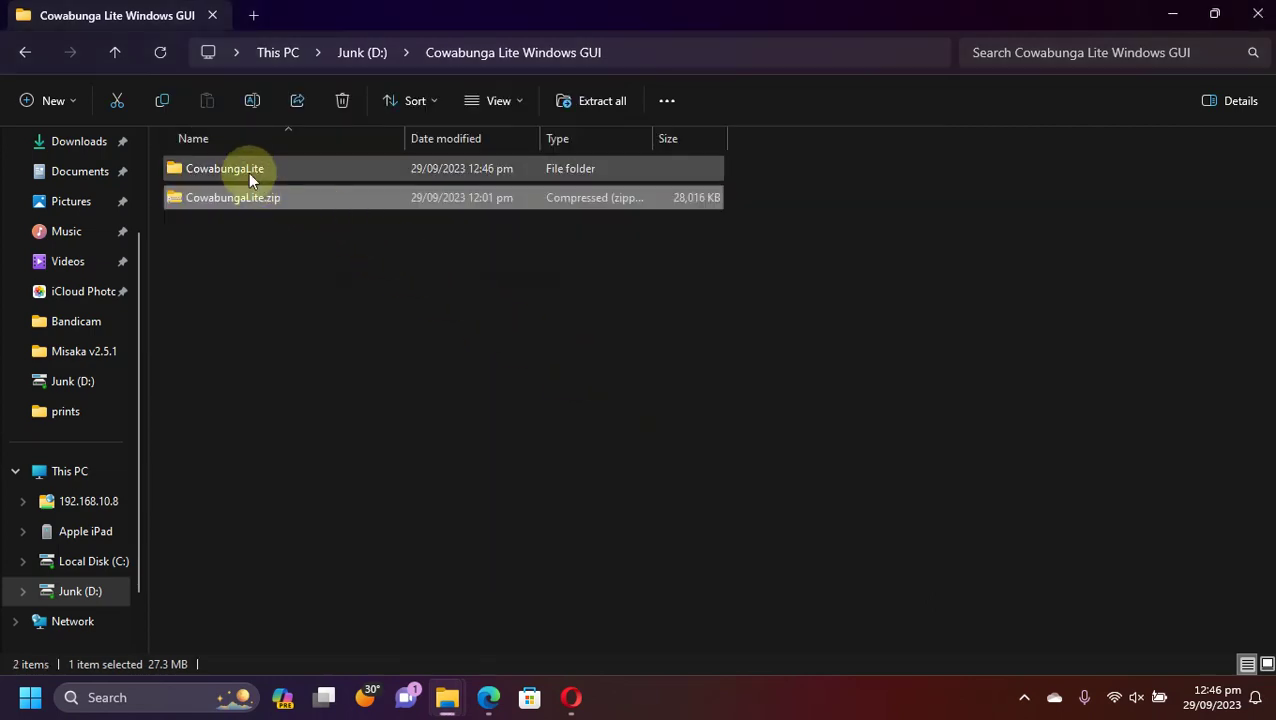
- Launch CowabungaLite.exe from the extracted CowabungaLite-1.0.1 folder
left_click(240, 170)
double_click(240, 170)
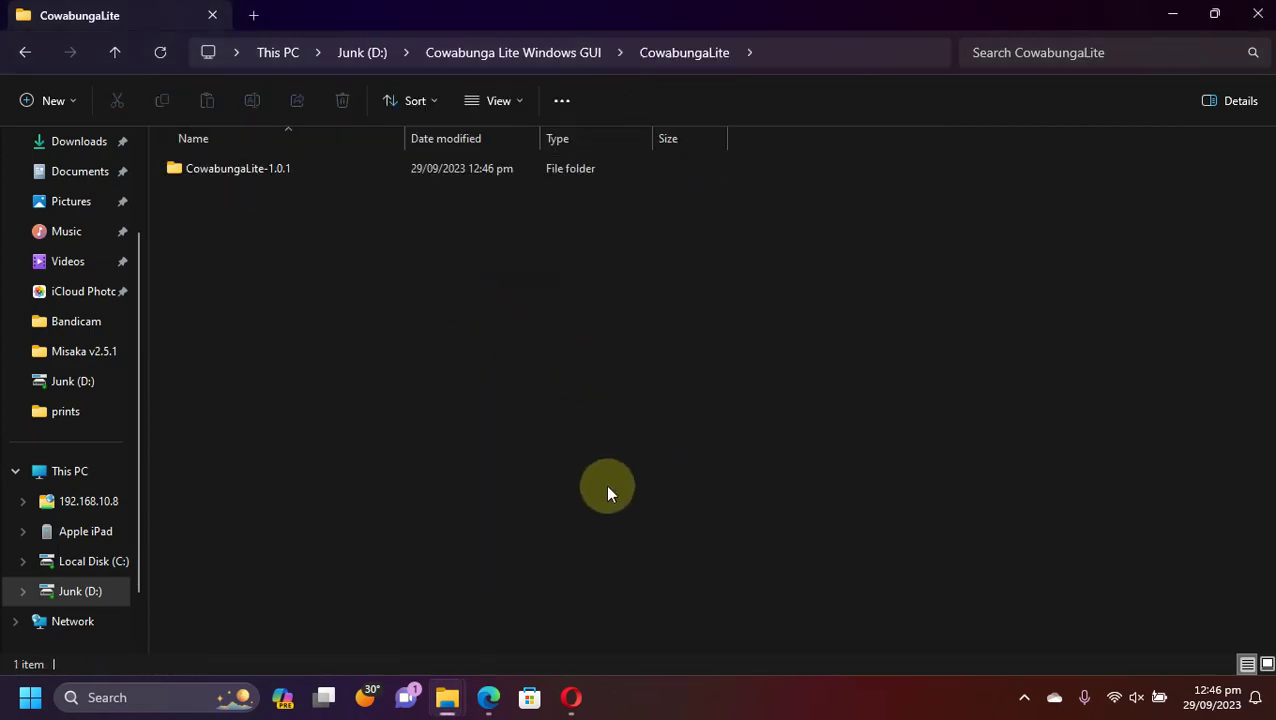
double_click(279, 171)
scroll(500, 440, "down", 5)
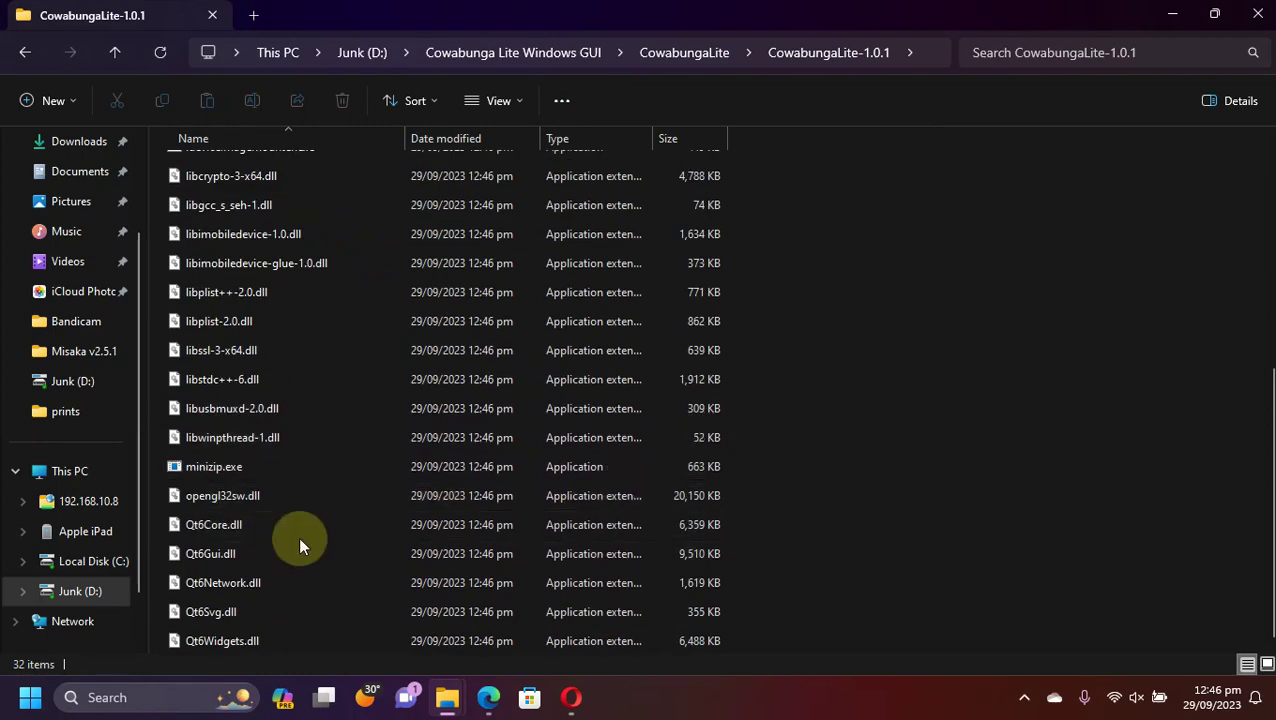
scroll(307, 545, "up", 5)
scroll(308, 540, "down", 3)
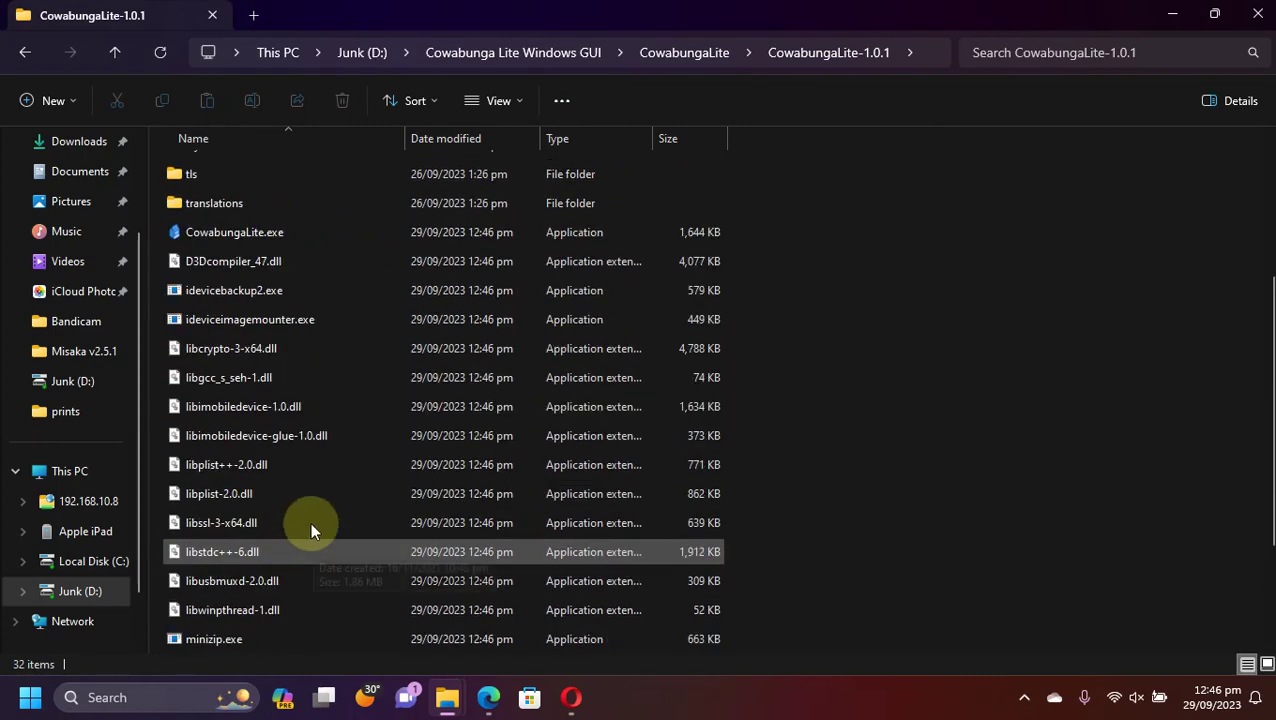
left_click(235, 232)
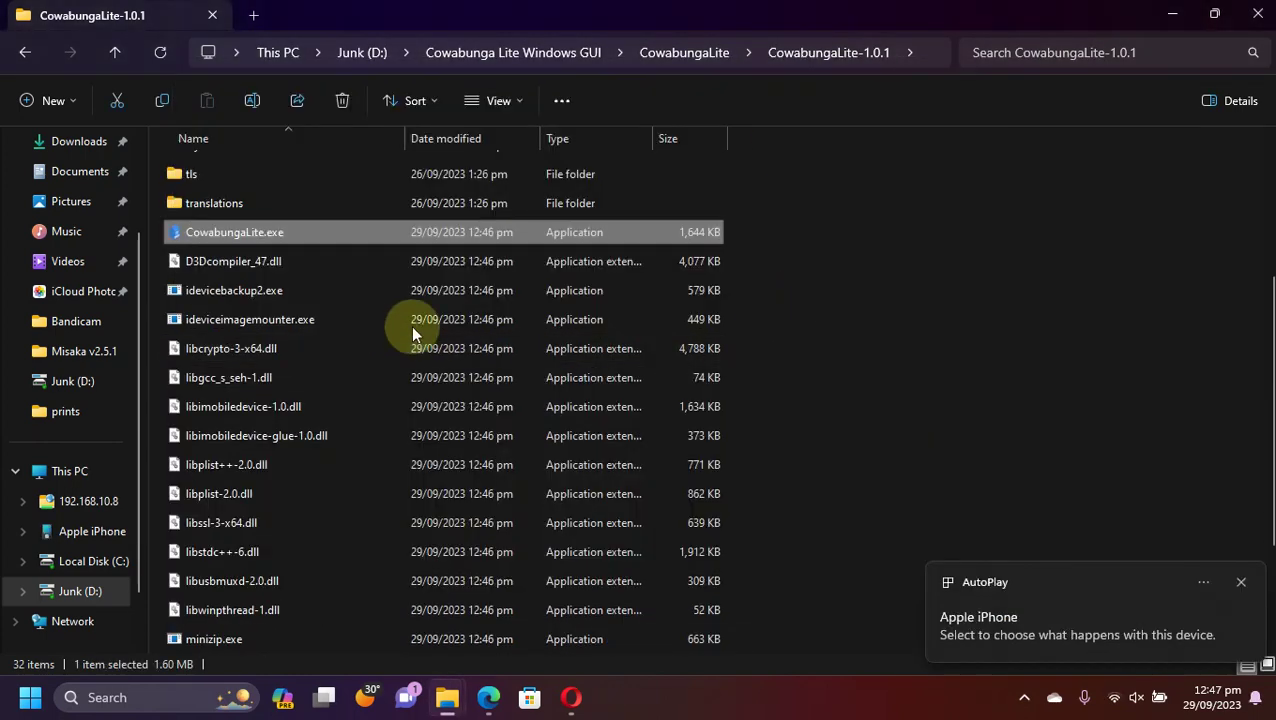
double_click(247, 238)
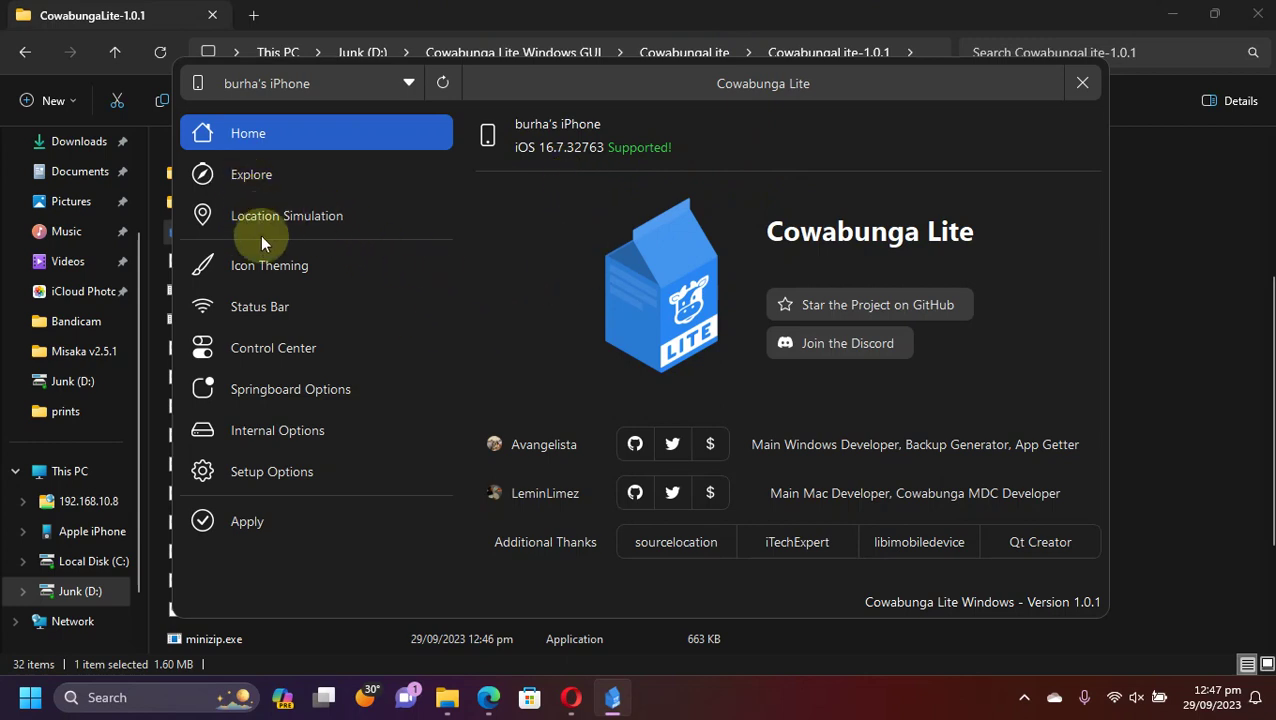
- Browse the Explore page's icon themes, such as Vivacity, Lollipop and Harmony
left_click(250, 176)
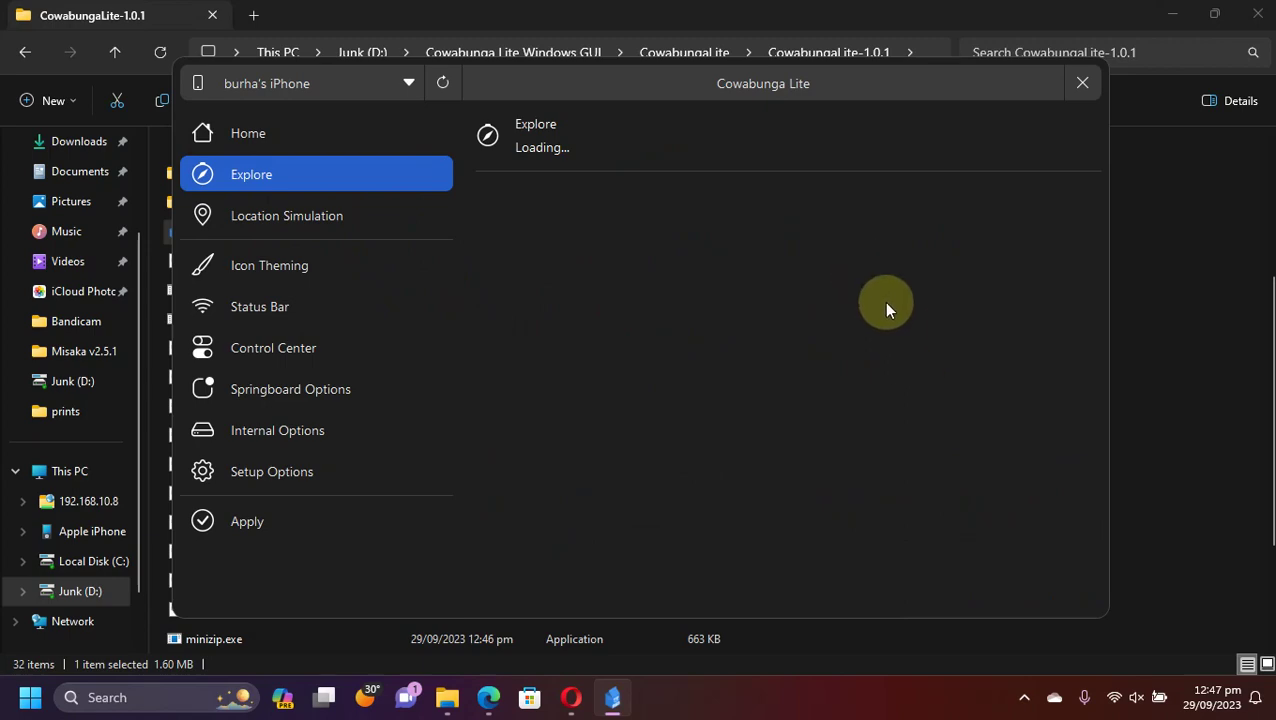
scroll(946, 340, "down", 6)
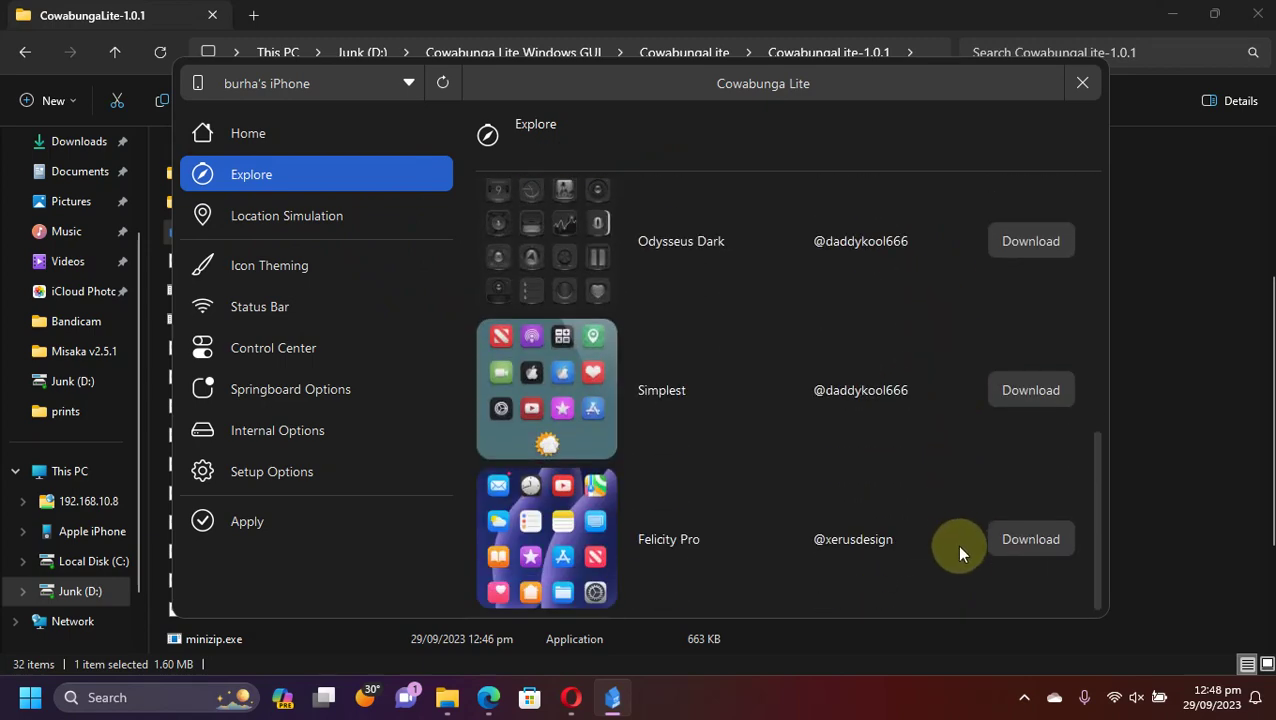
scroll(930, 463, "up", 6)
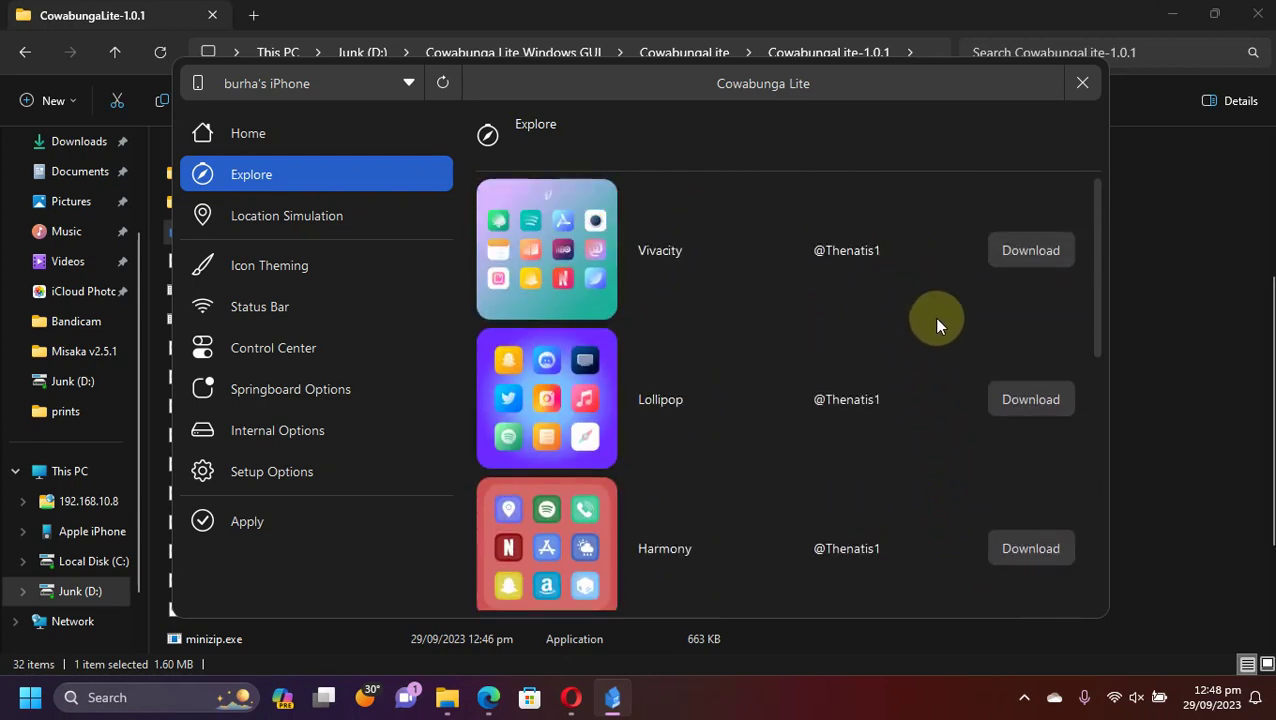
scroll(928, 489, "down", 3)
- Tick Modify on the Status Bar page and look through its battery, Wi-Fi and Hide options
left_click(258, 308)
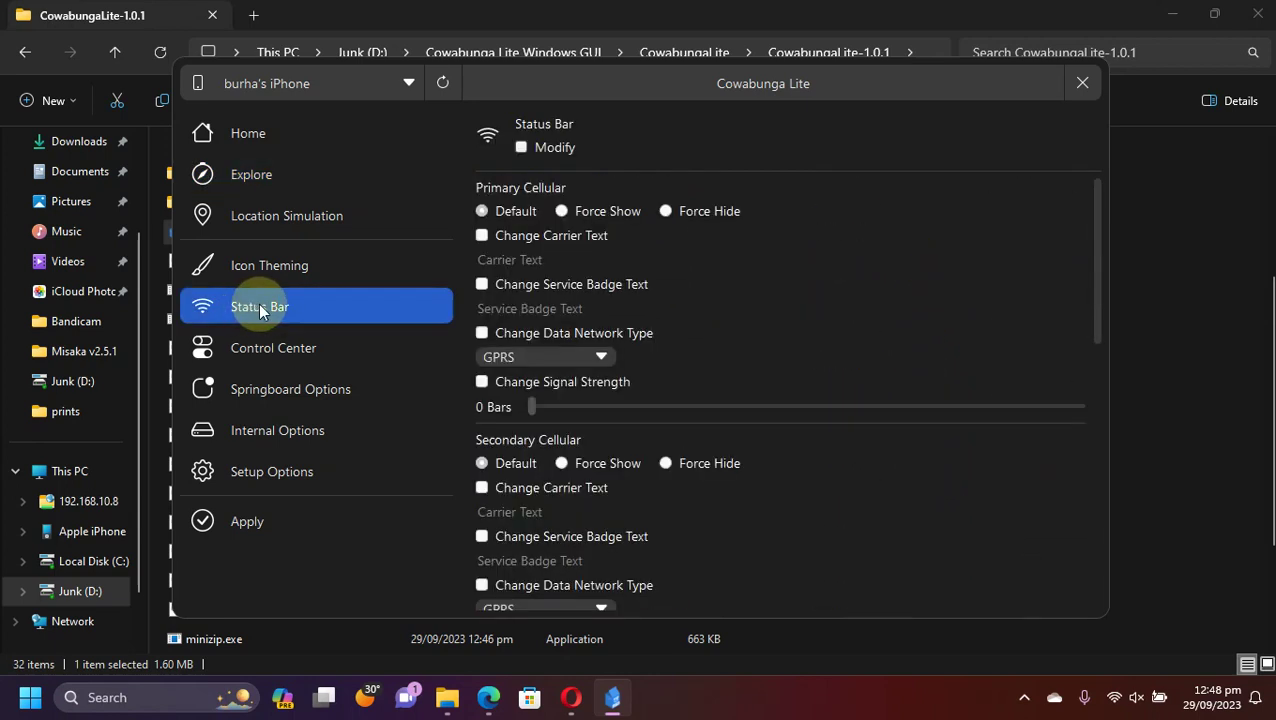
left_click(520, 147)
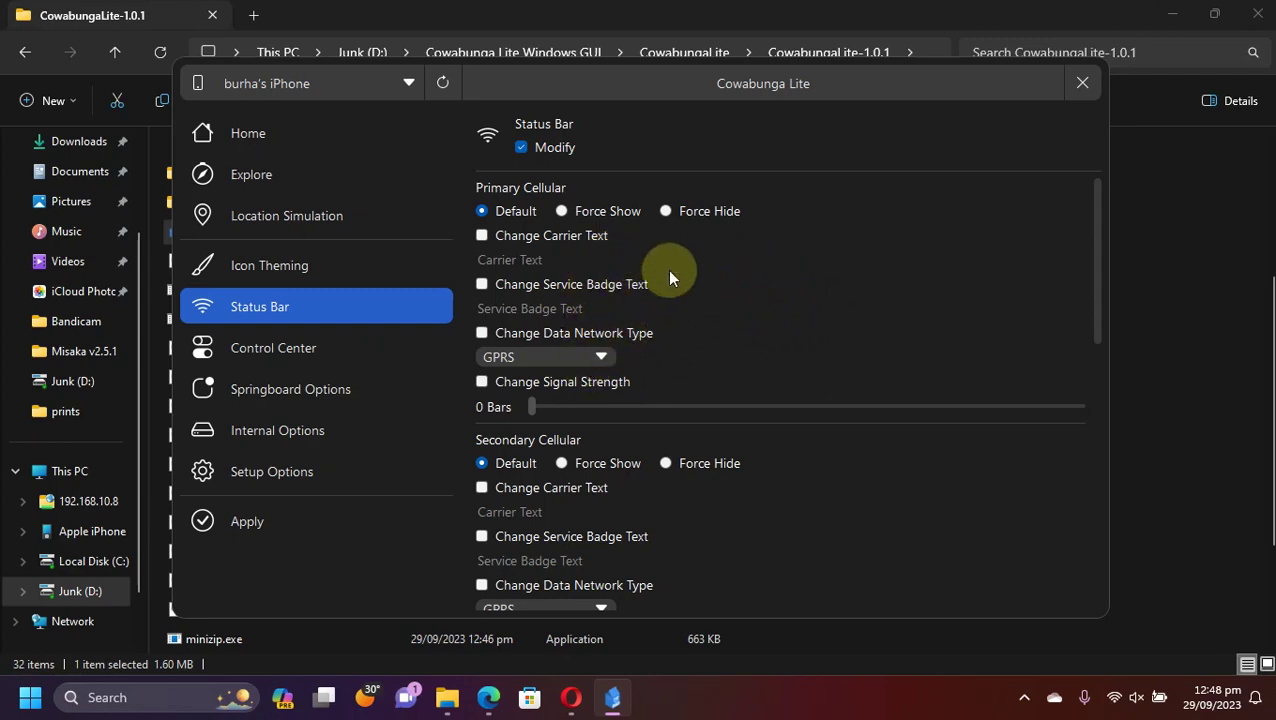
scroll(798, 330, "down", 5)
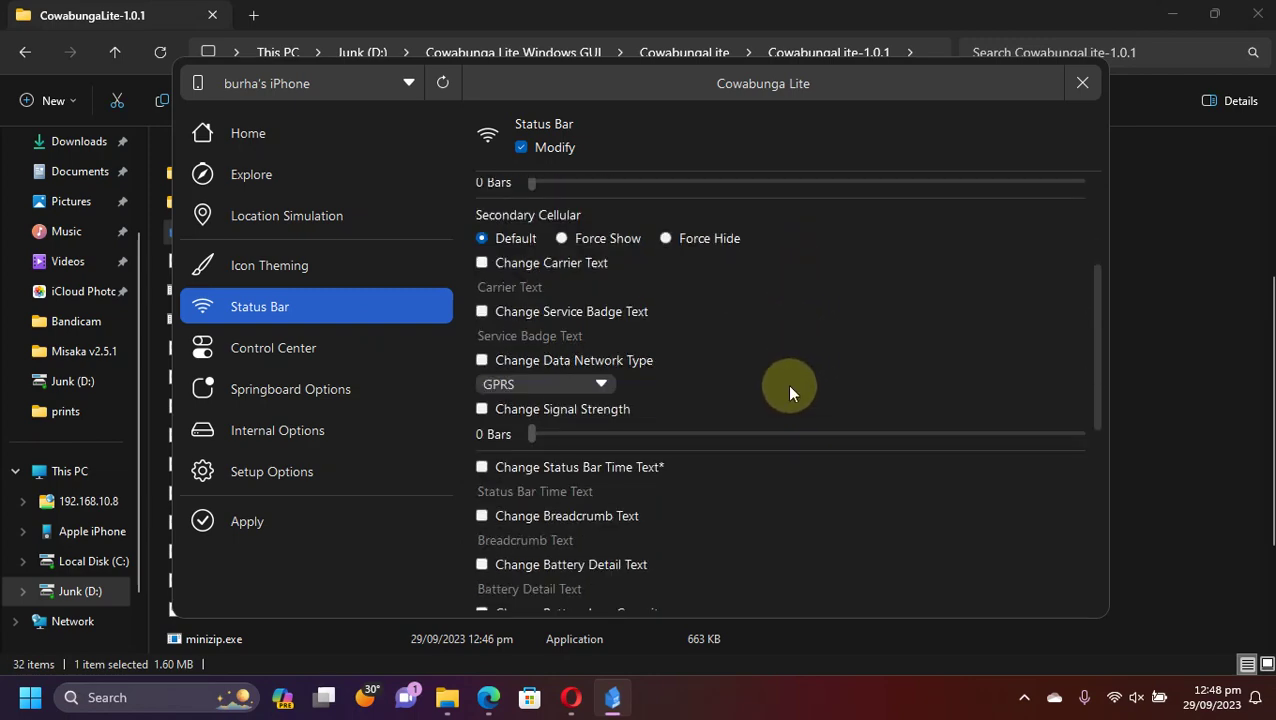
scroll(789, 390, "down", 10)
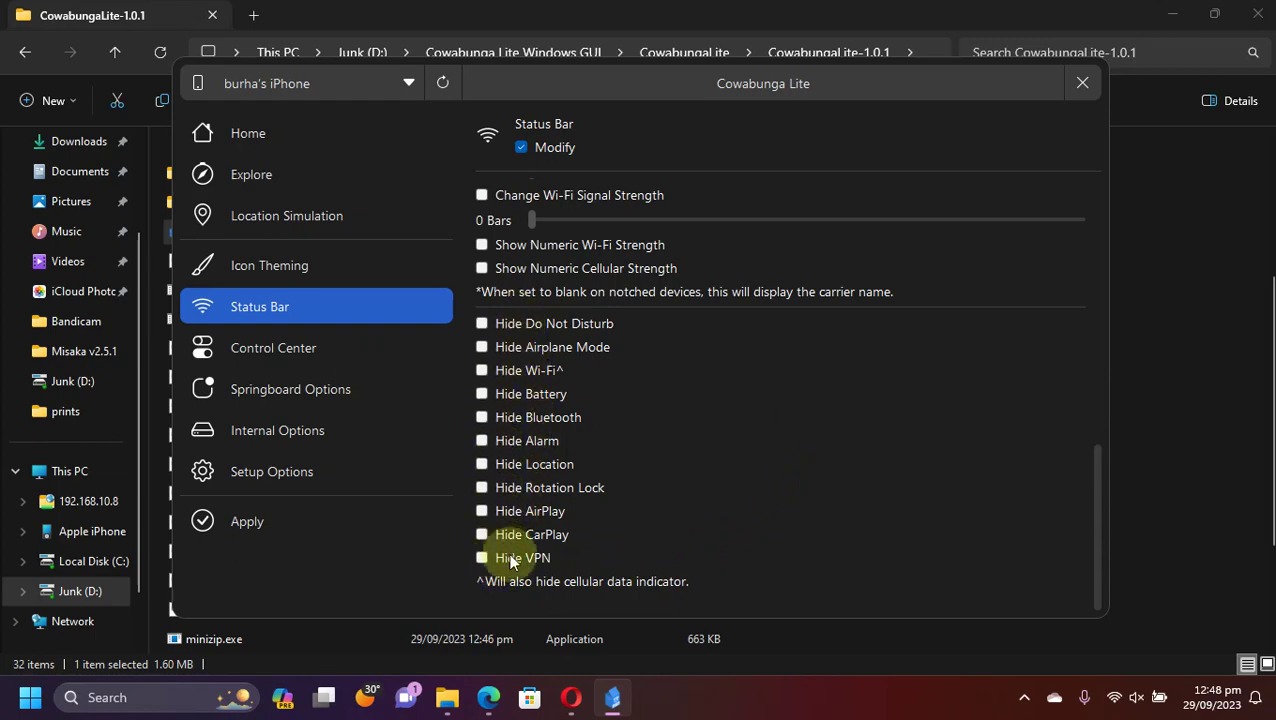
scroll(880, 345, "up", 10)
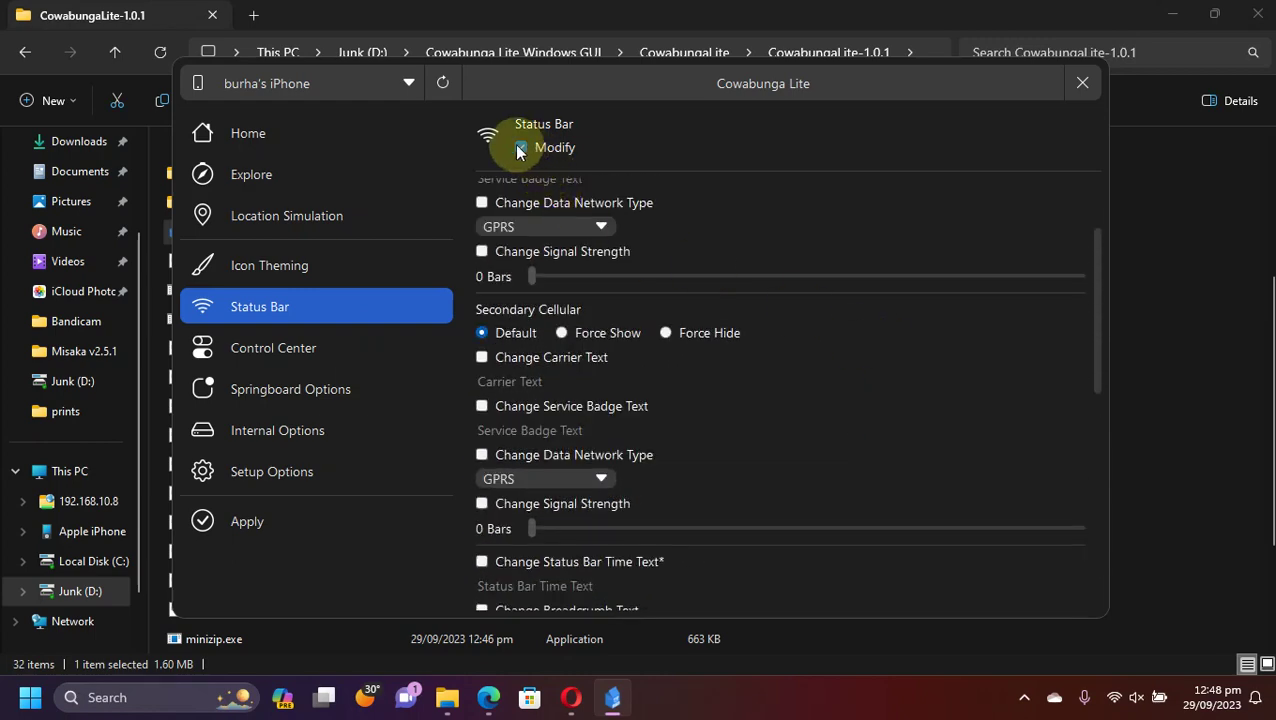
scroll(730, 390, "down", 4)
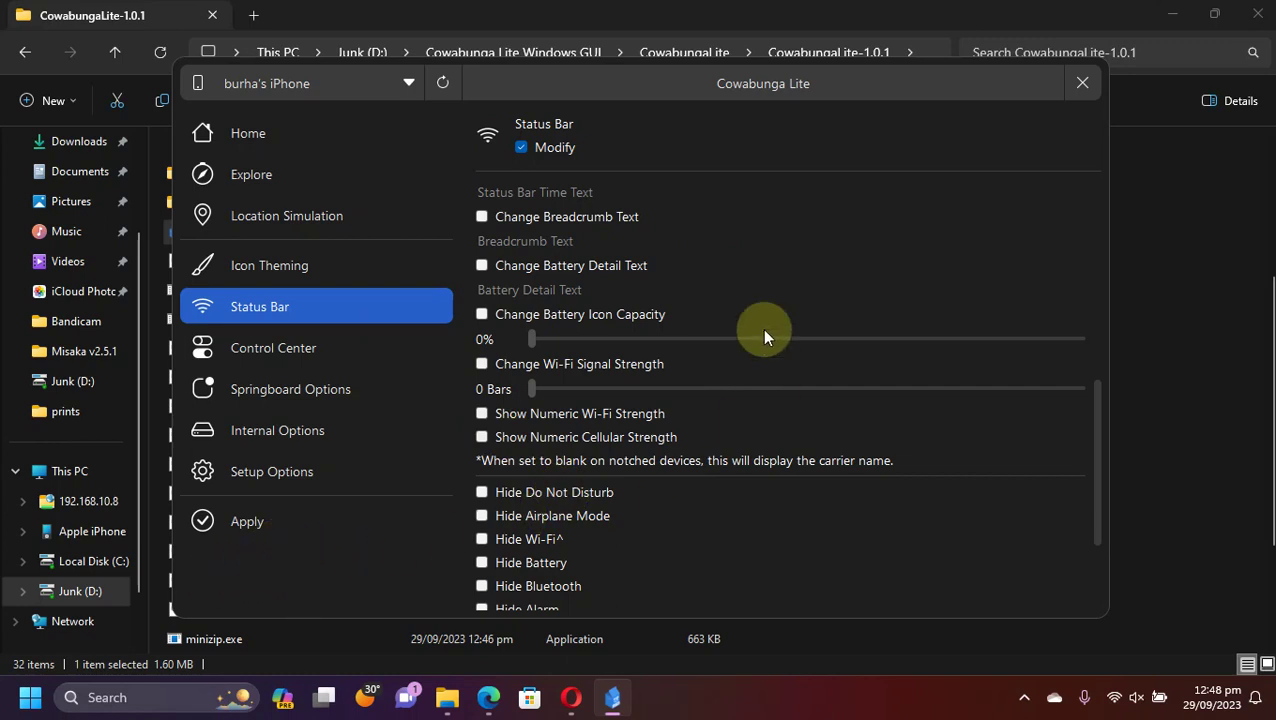
- Tick Modify in Springboard Options and set UI Animation Speed to 1.49 (Slow)
left_click(272, 350)
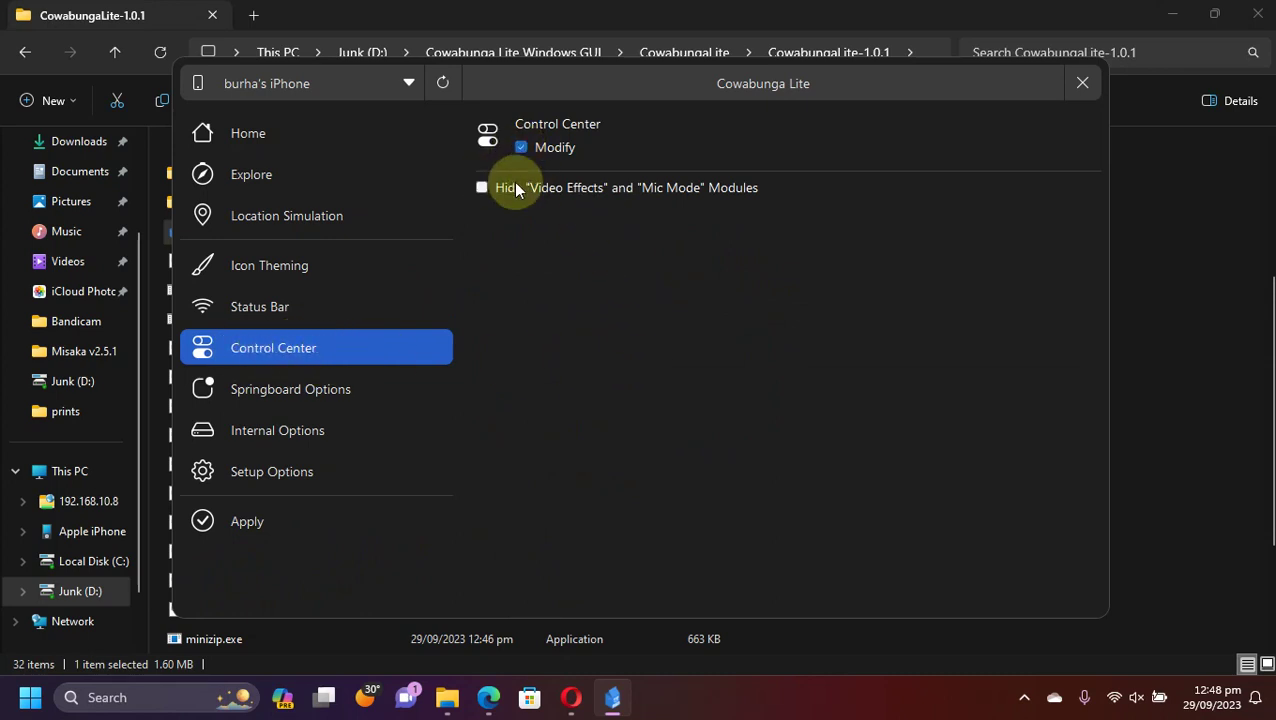
left_click(268, 392)
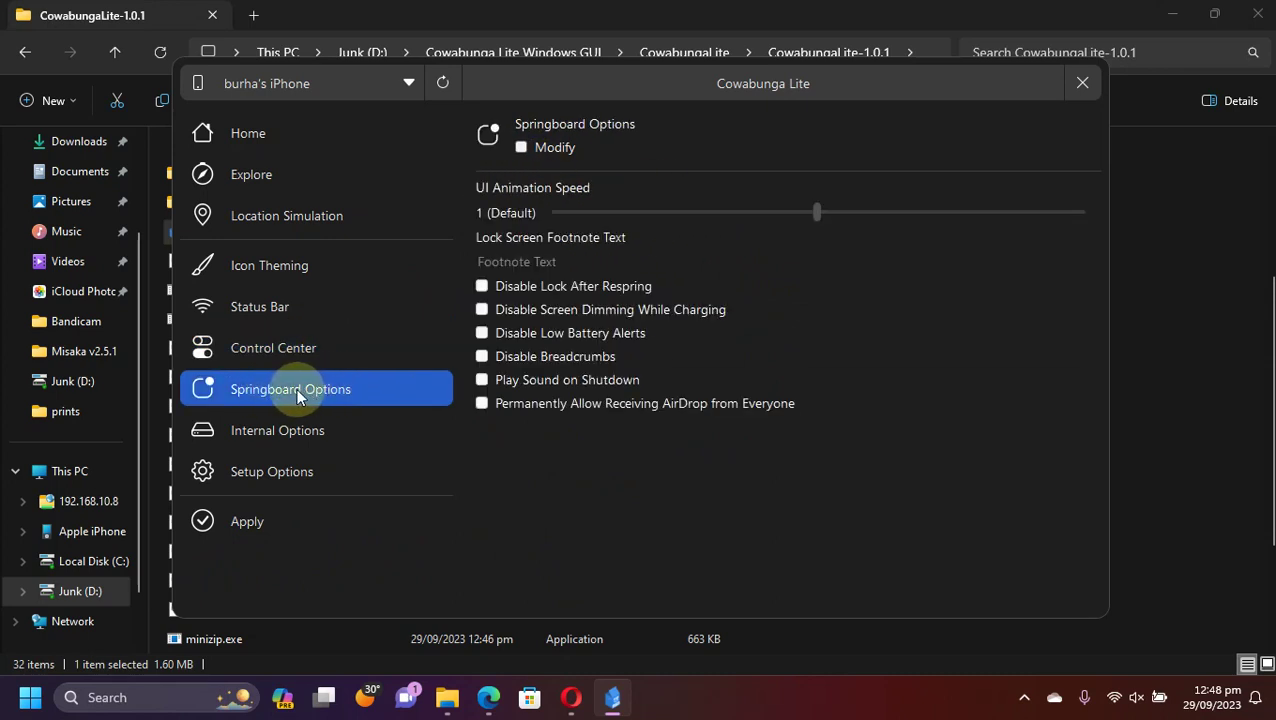
left_click(521, 148)
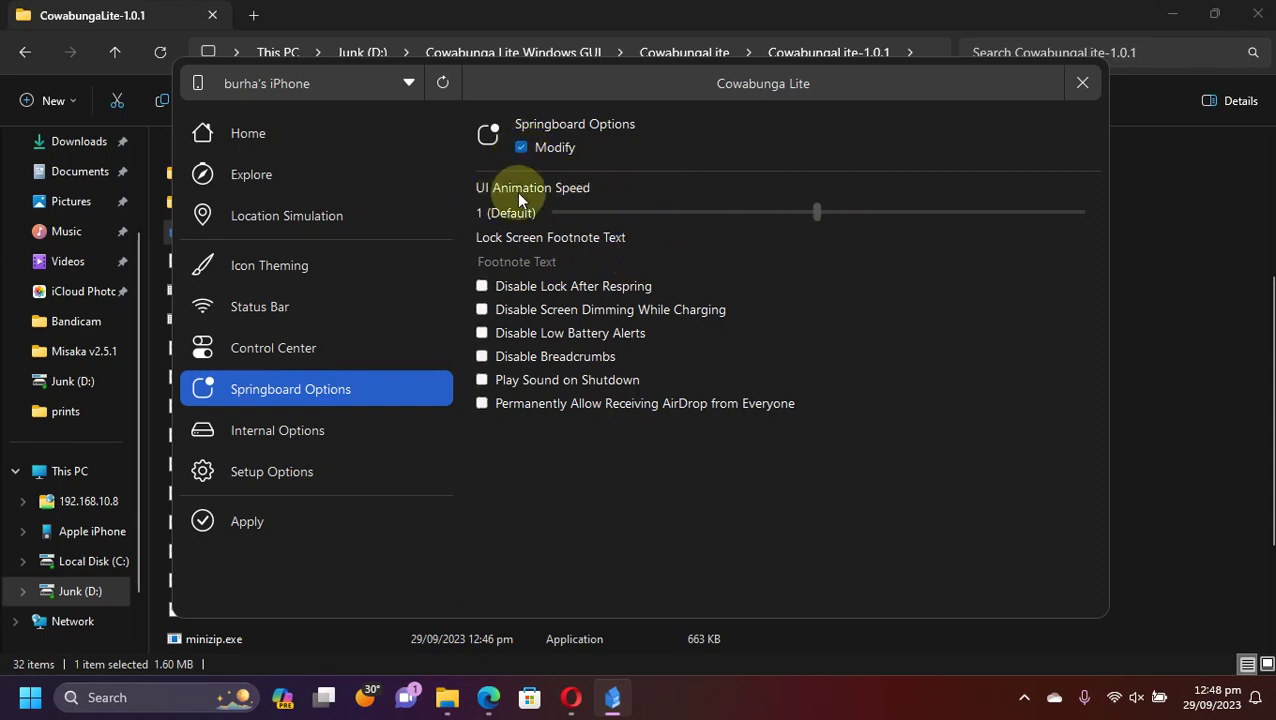
mouse_move(818, 213)
left_mouse_down()
mouse_move(551, 201)
mouse_move(549, 212)
mouse_move(641, 226)
mouse_move(1083, 222)
mouse_move(817, 213)
left_mouse_up()
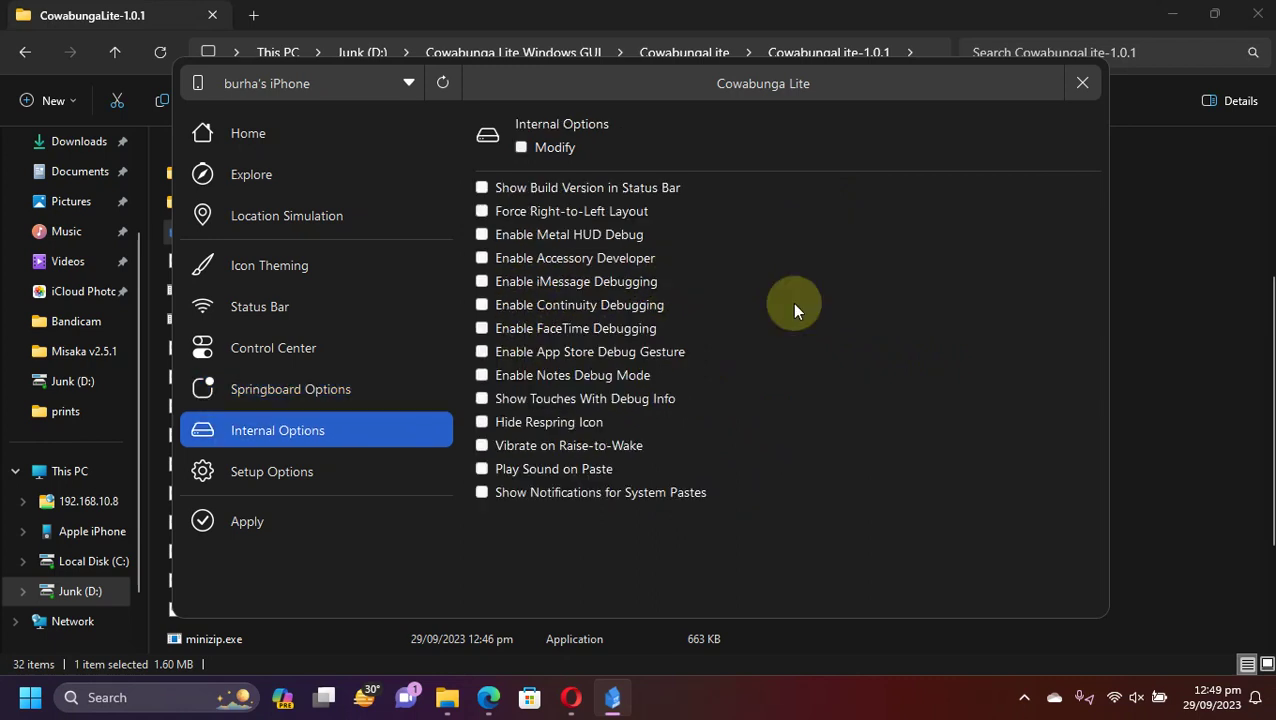
- Enable Internal Options modifications and tick Enable Supervision in Setup Options
left_click(519, 147)
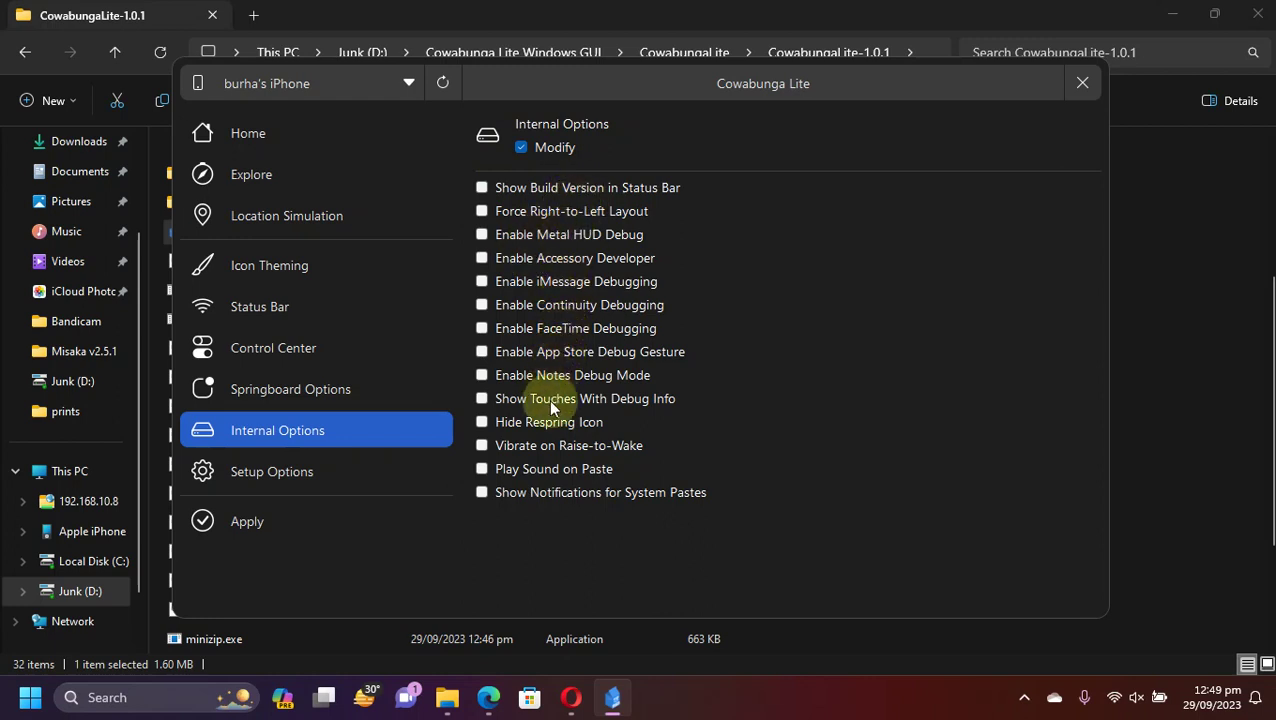
left_click(279, 472)
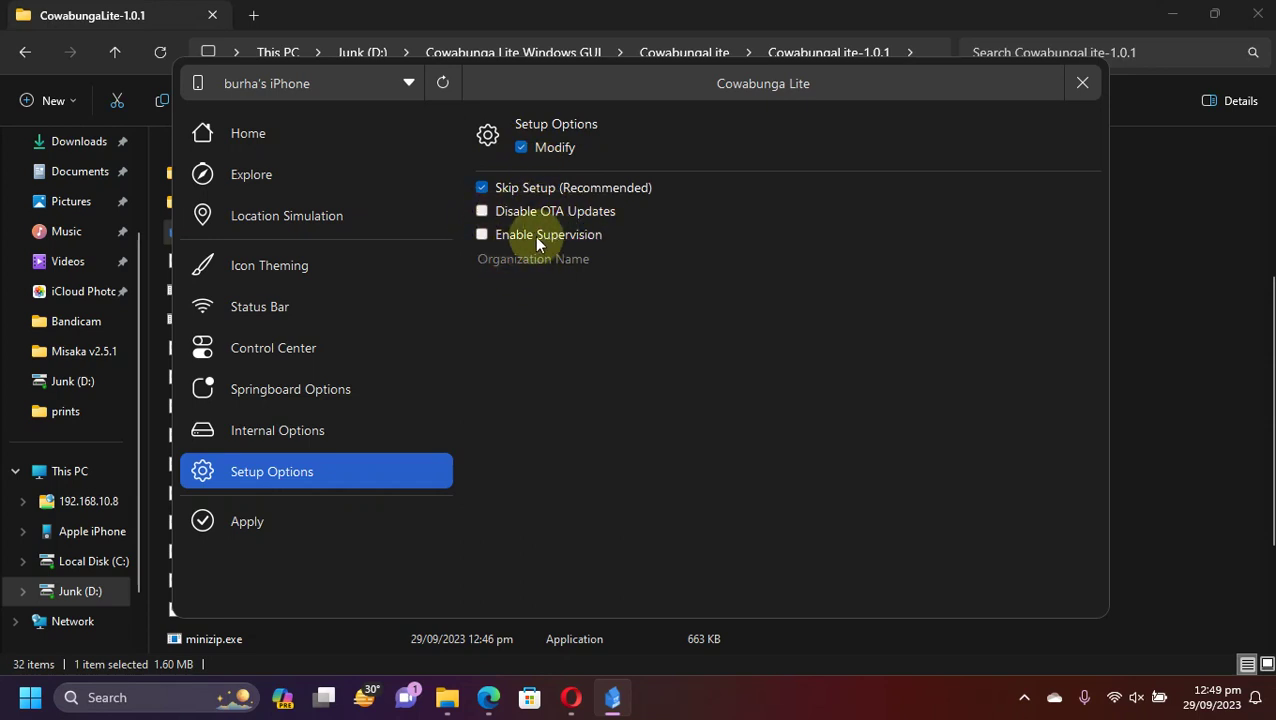
left_click(482, 234)
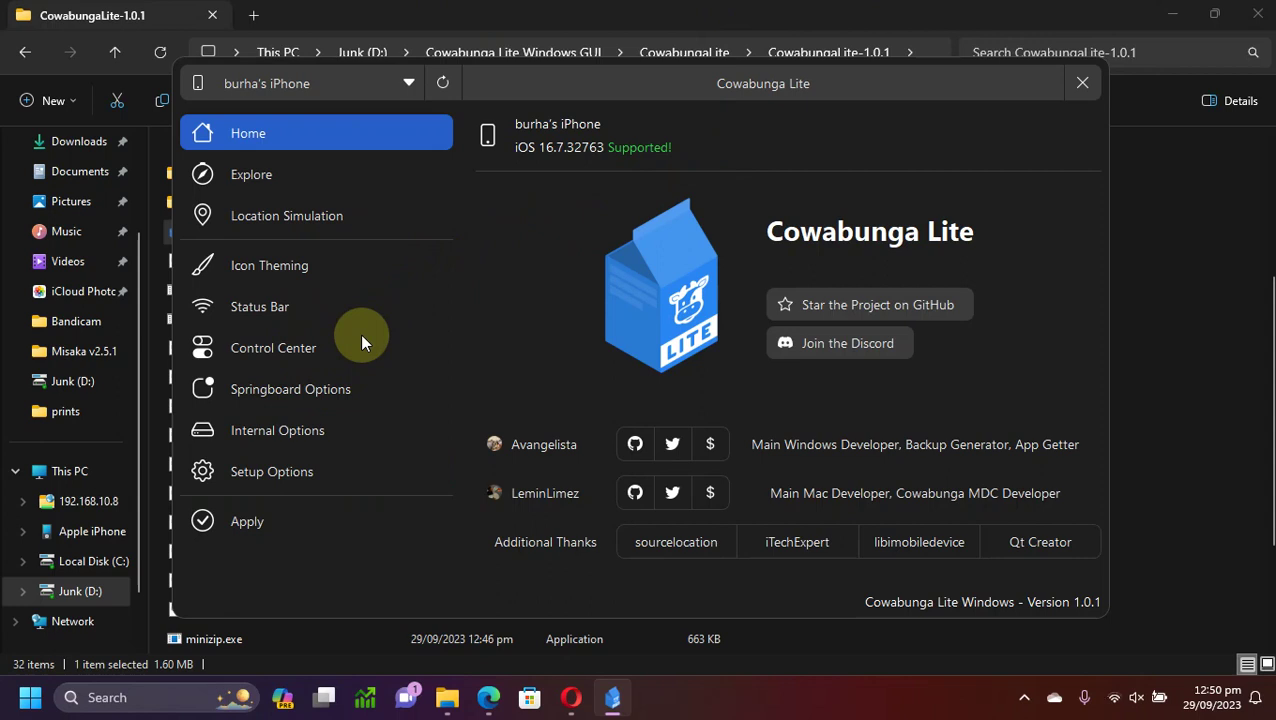
- Tick Enable Supervision and Disable OTA Updates in Setup Options
left_click(288, 475)
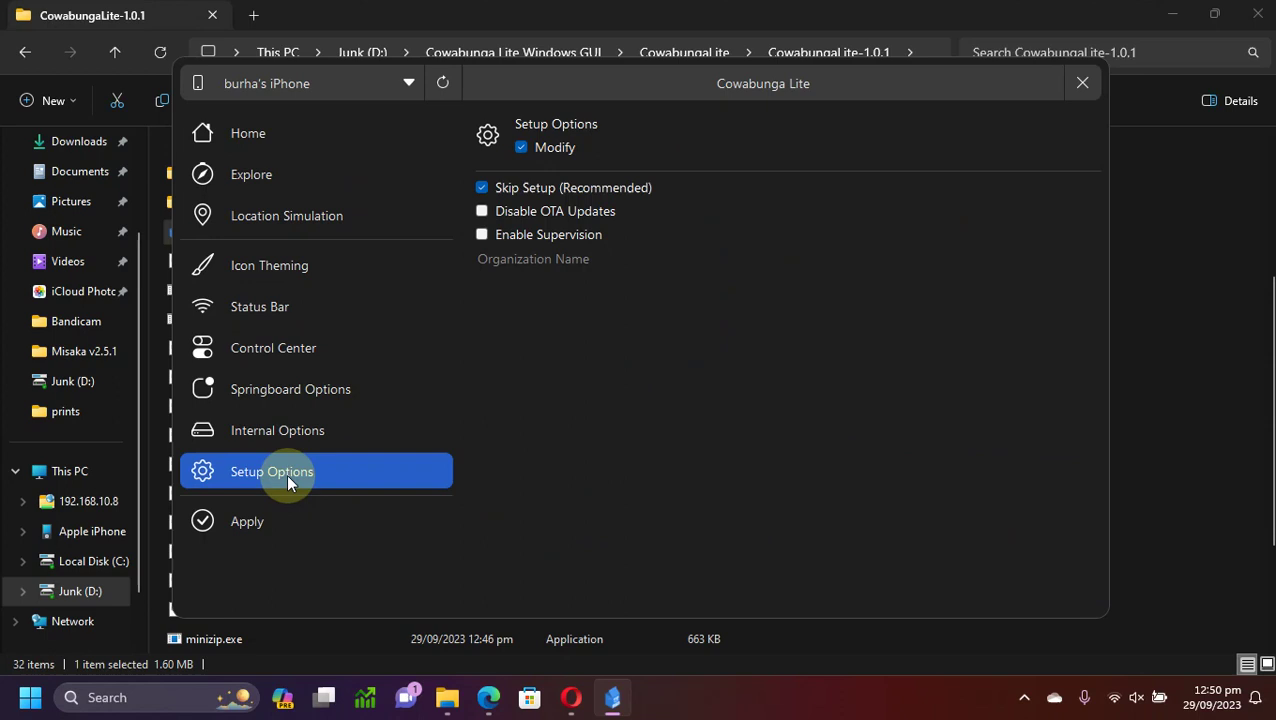
left_click(482, 238)
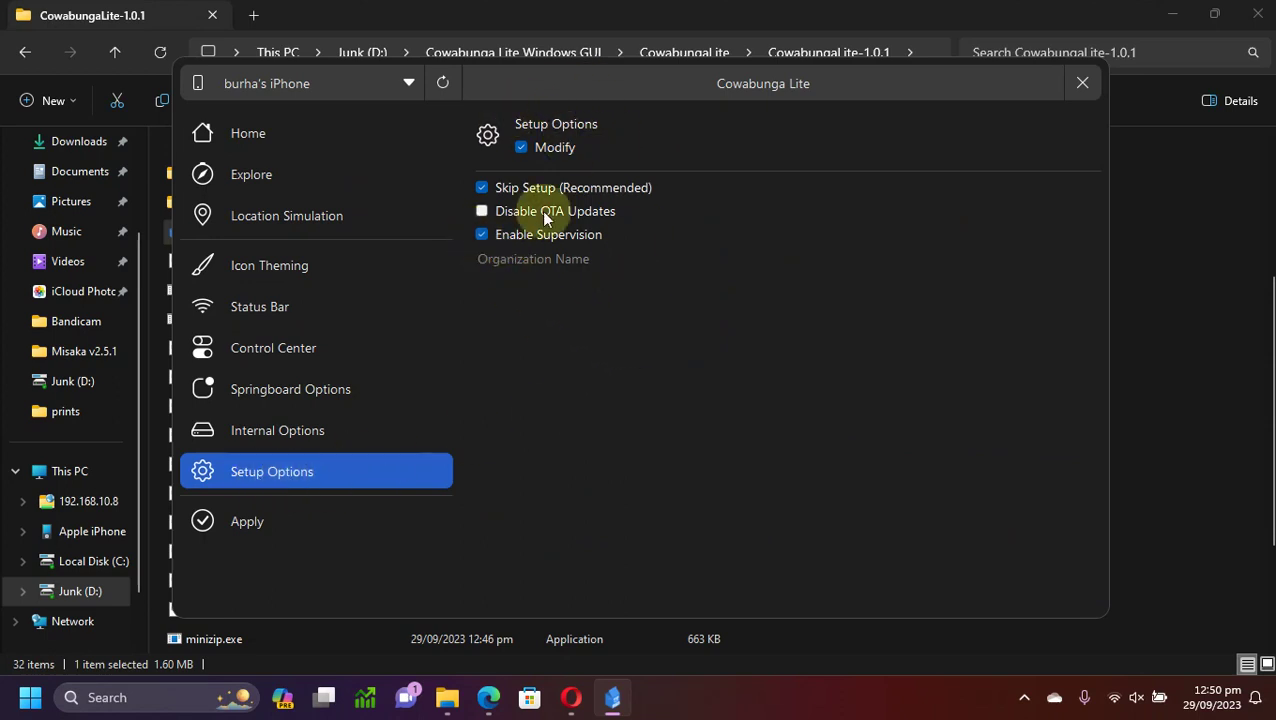
left_click(482, 212)
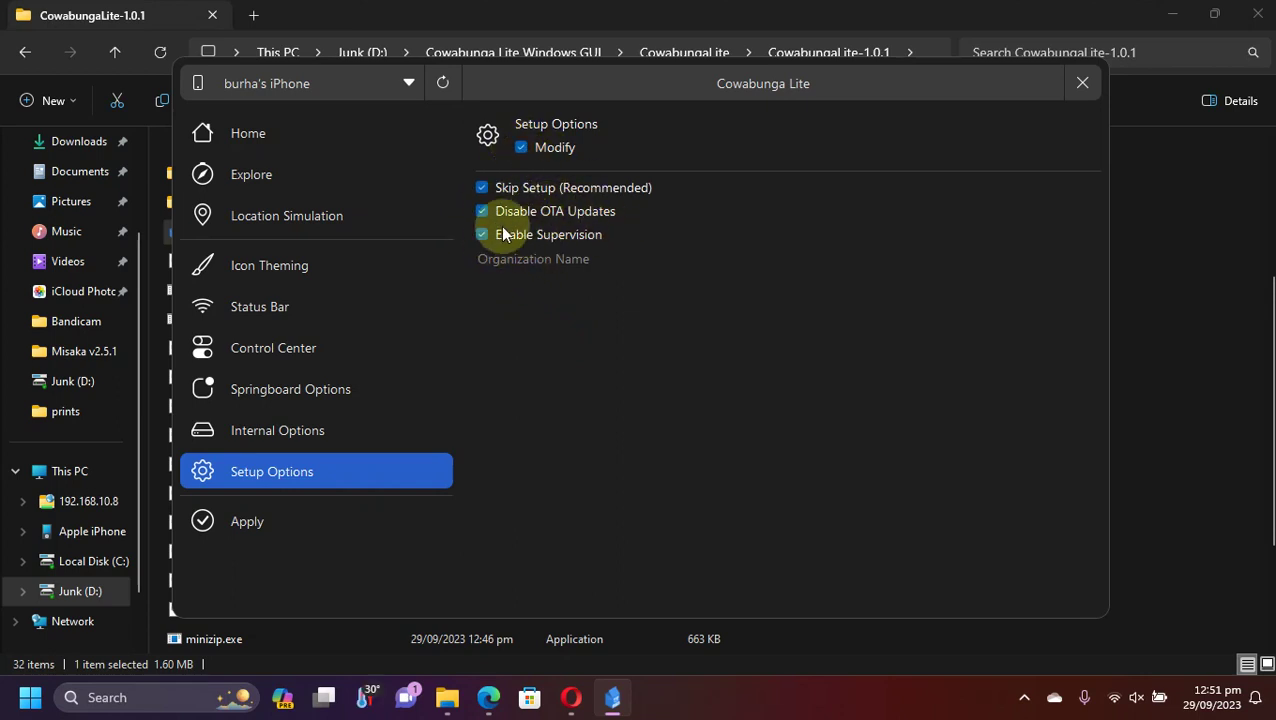
- Set Springboard UI Animation Speed to 1.44 (Slow) and review the Apply page
left_click(330, 392)
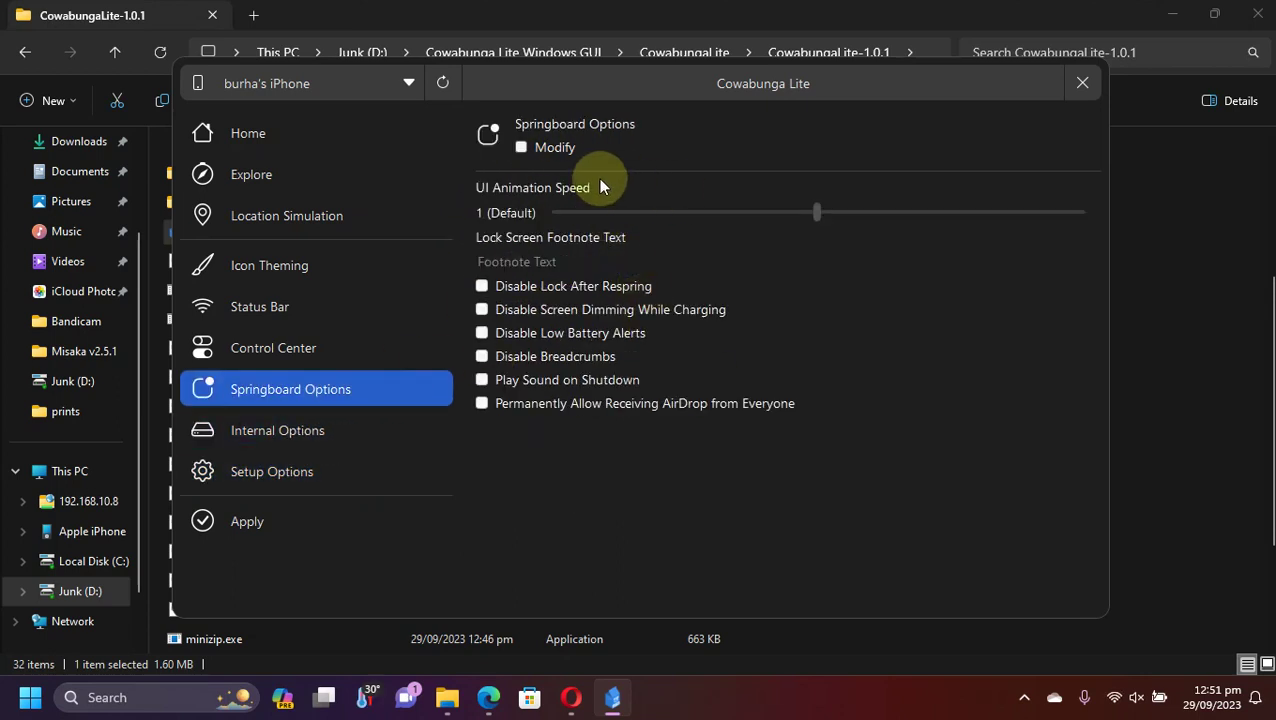
left_click(522, 149)
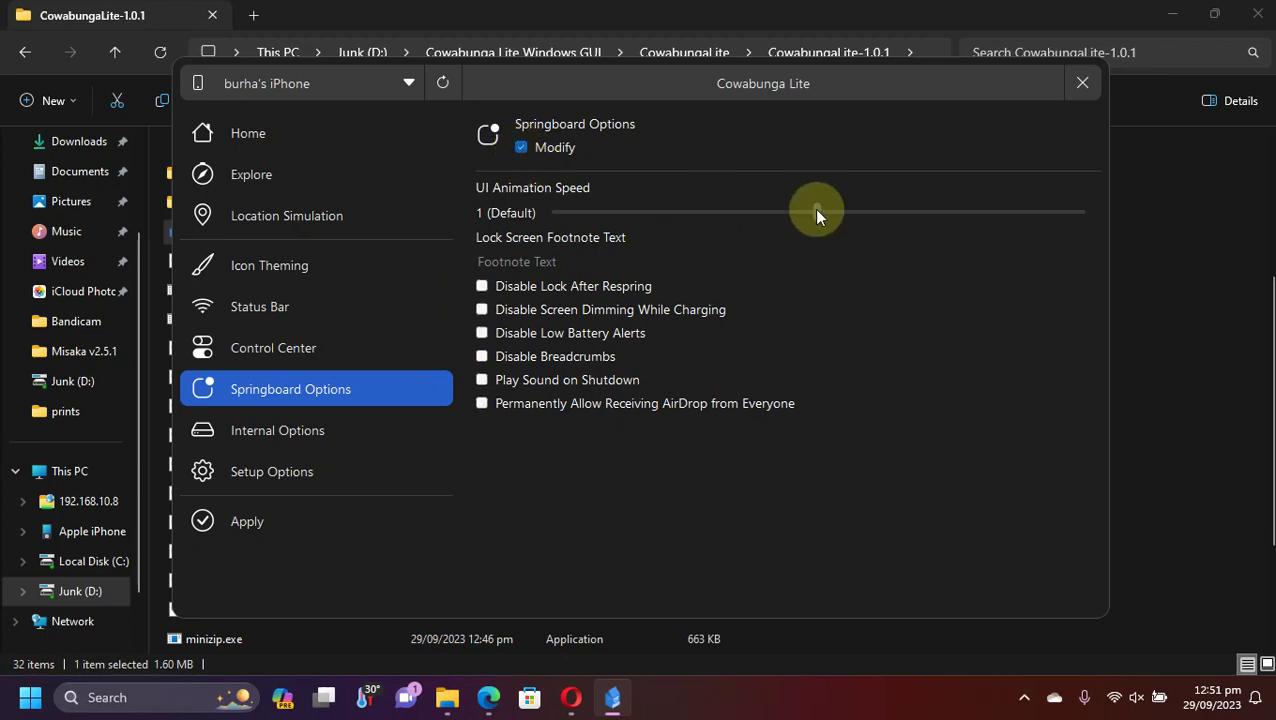
left_click_drag(816, 212, 933, 218)
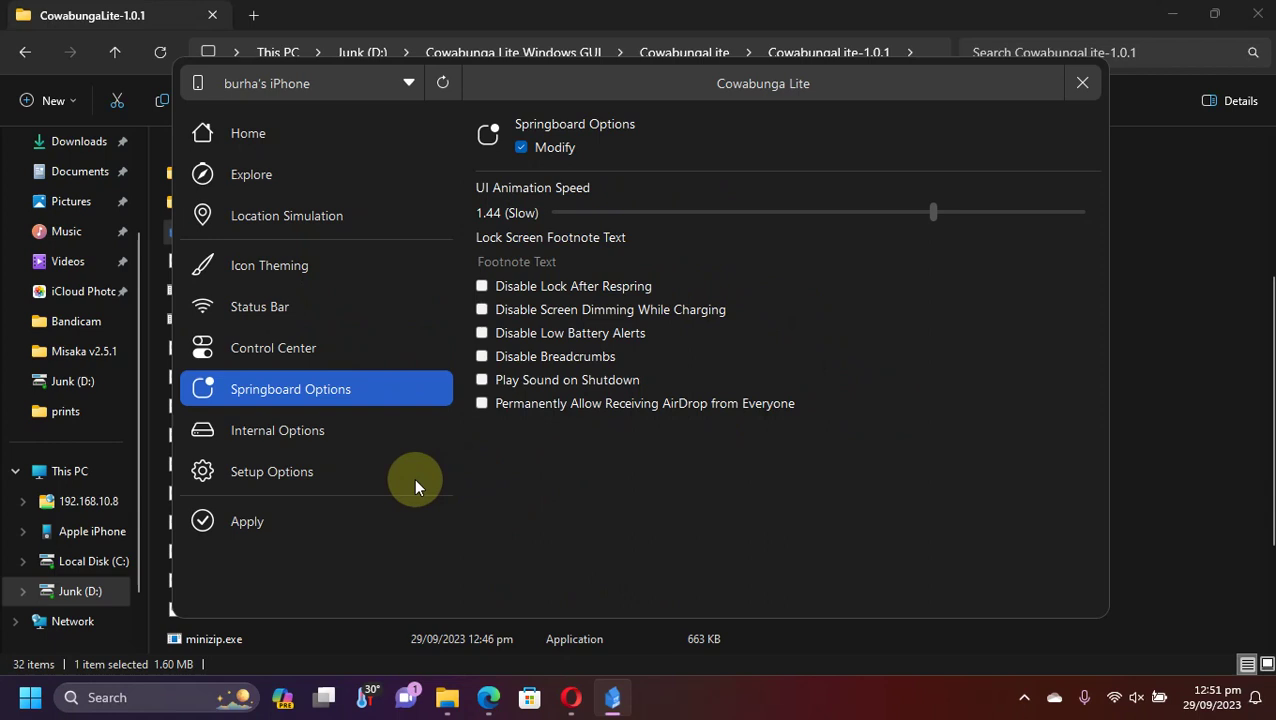
left_click(242, 521)
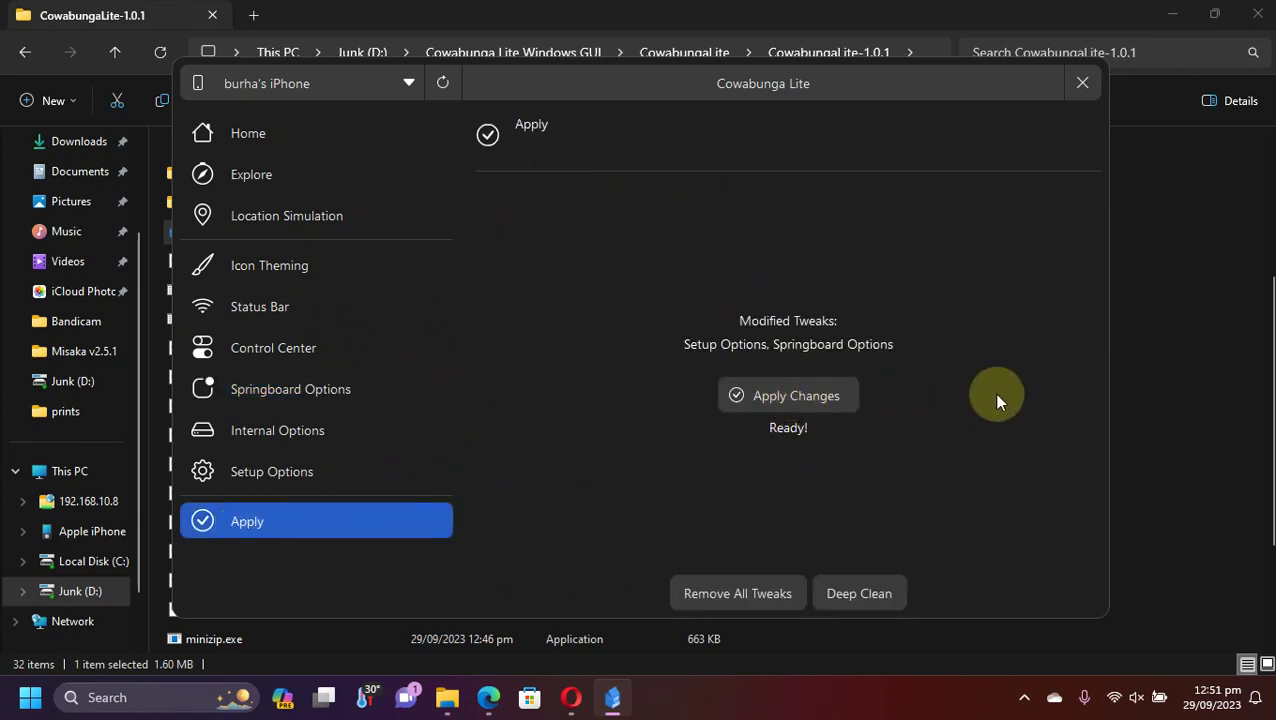
- Apply the Setup Options and Springboard Options tweaks to the iPhone until Done! appears
left_click(796, 395)
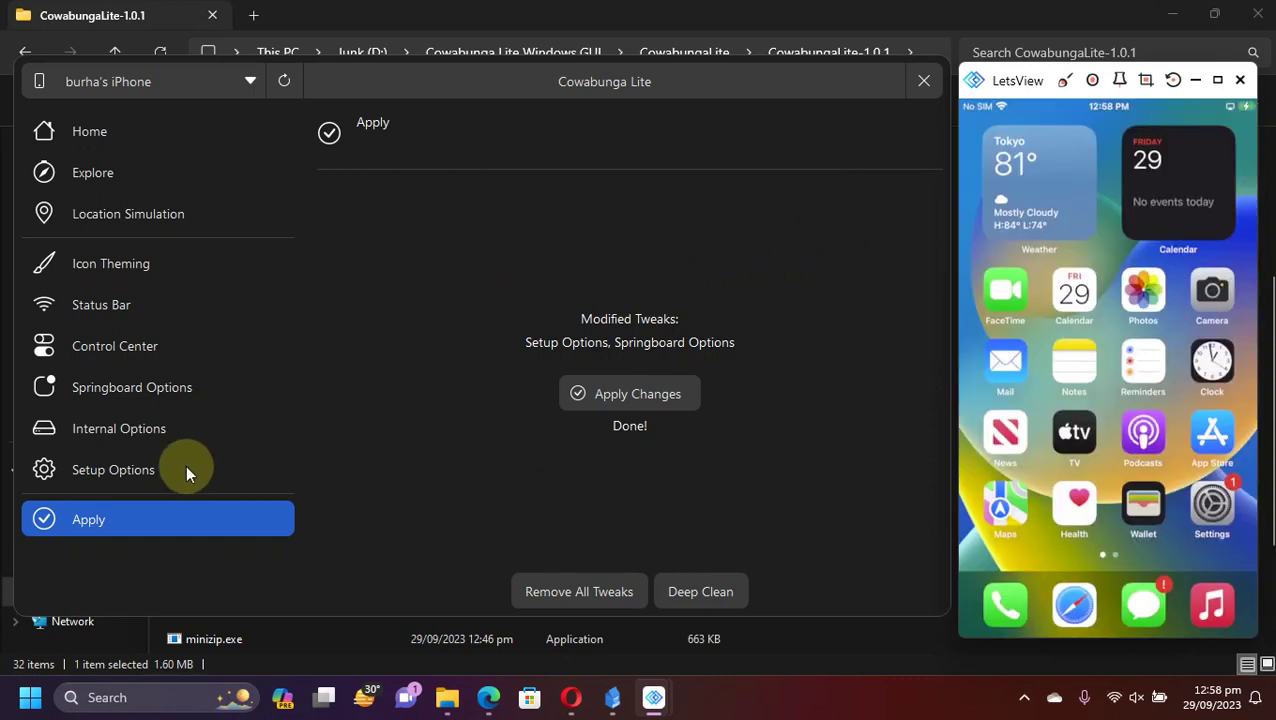
- Turn off Springboard Options modifications
left_click(116, 305)
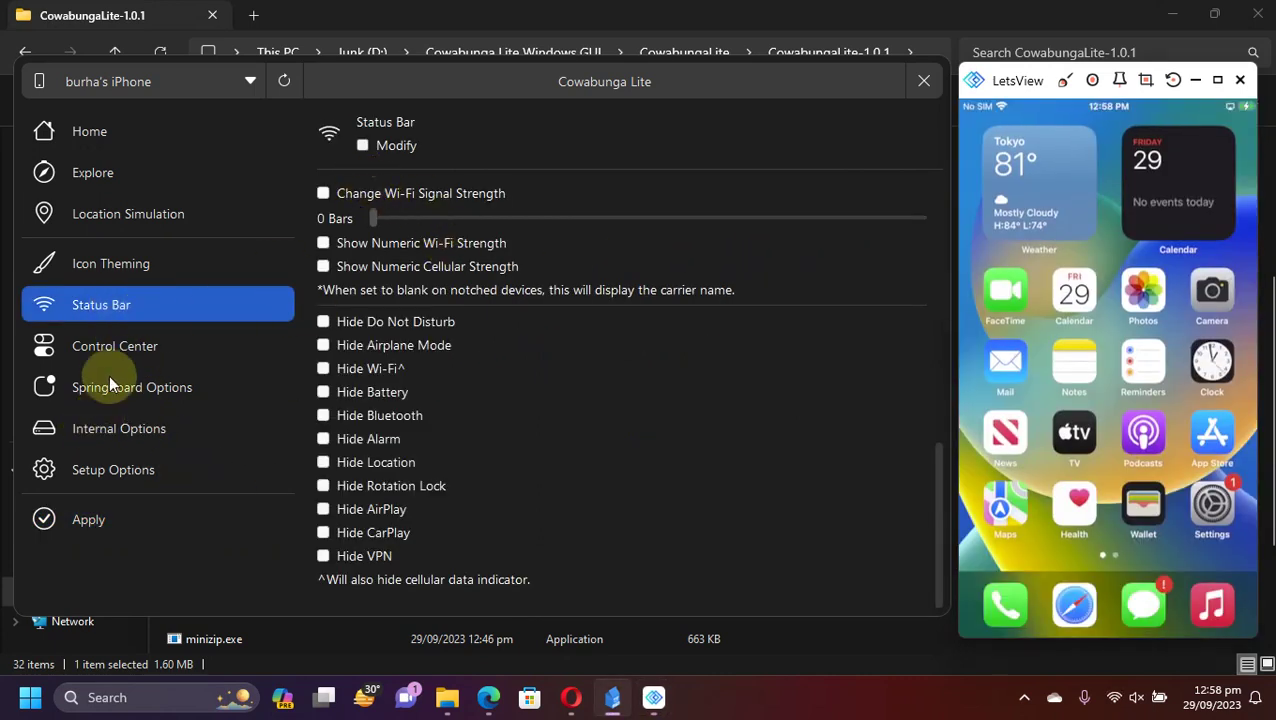
left_click(113, 344)
left_click(116, 387)
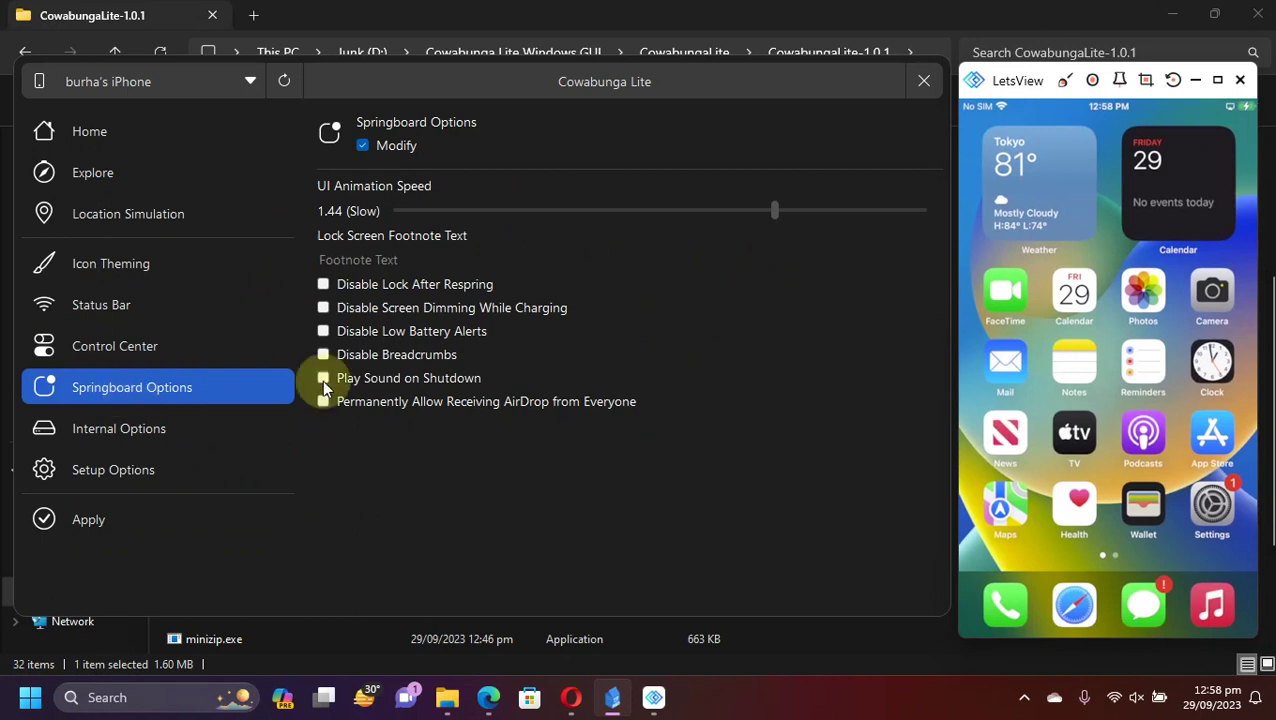
left_click(363, 147)
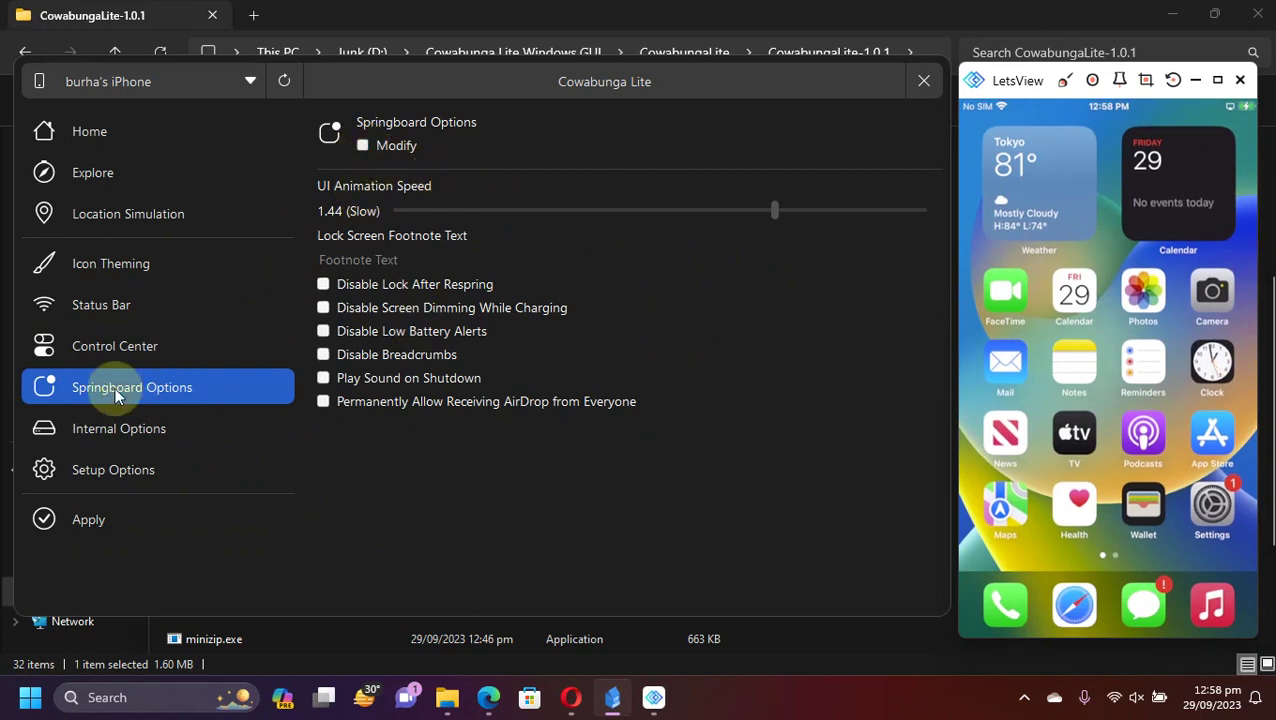
- Uncheck Enable Supervision in Setup Options and go to the Apply page
left_click(155, 420)
left_click(134, 466)
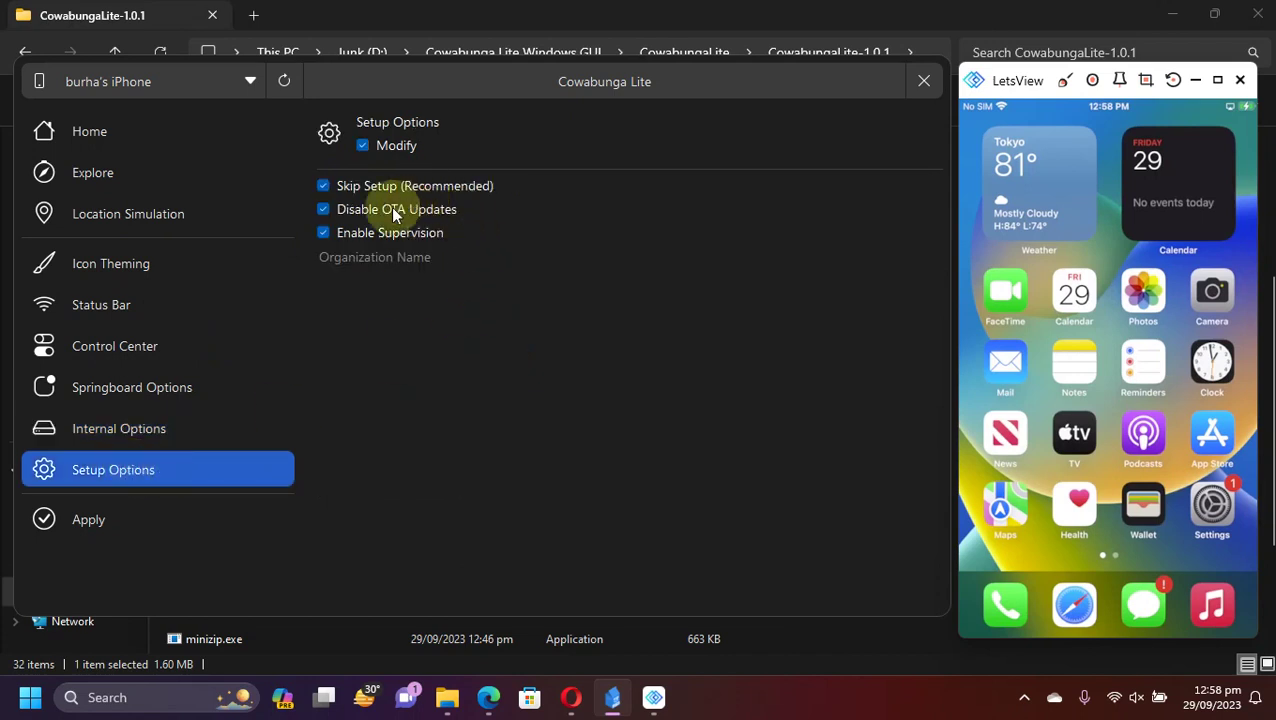
left_click(322, 233)
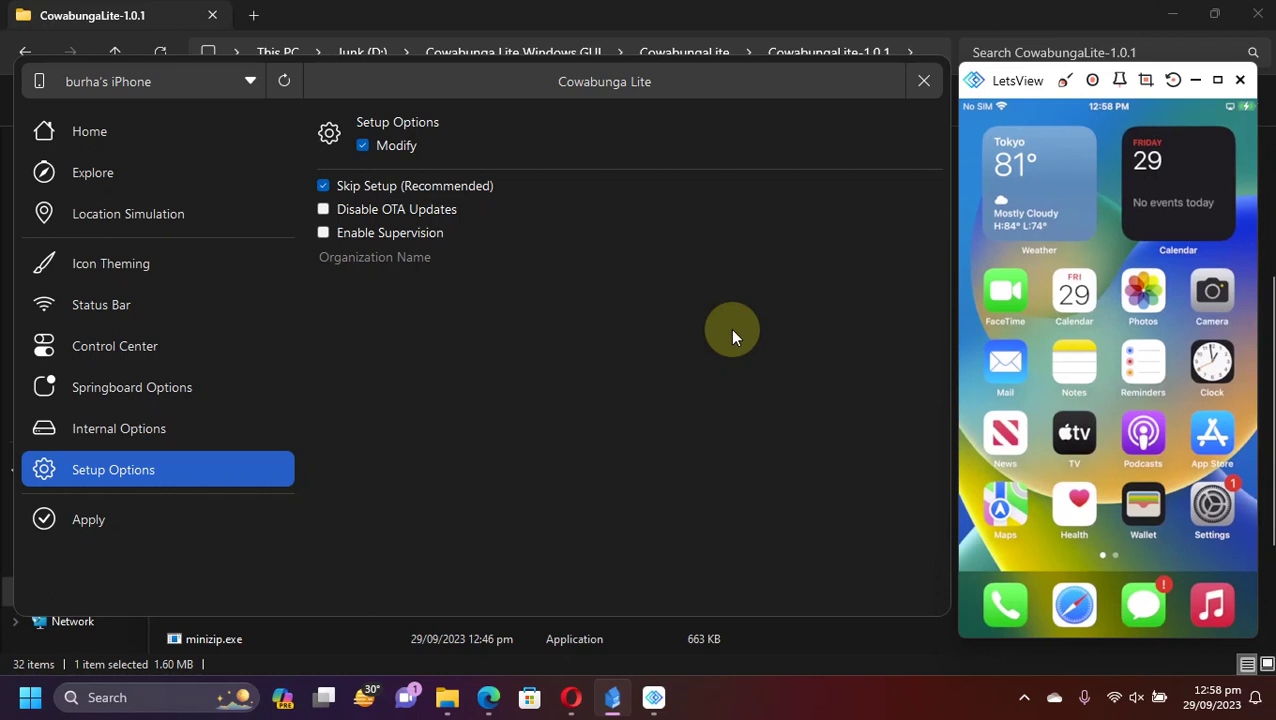
left_click(100, 524)
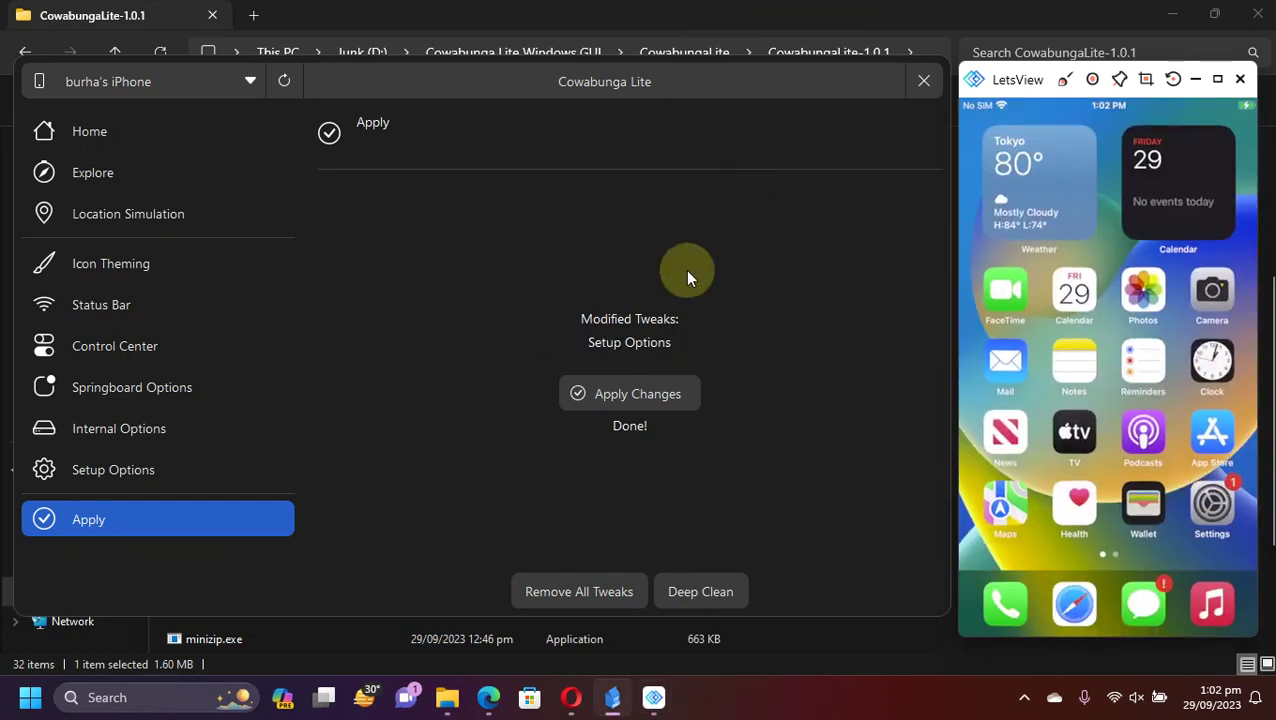
- Find Odysseus Dark among Explore's downloadable icon themes and download it
left_click(99, 176)
scroll(775, 340, "up", 3)
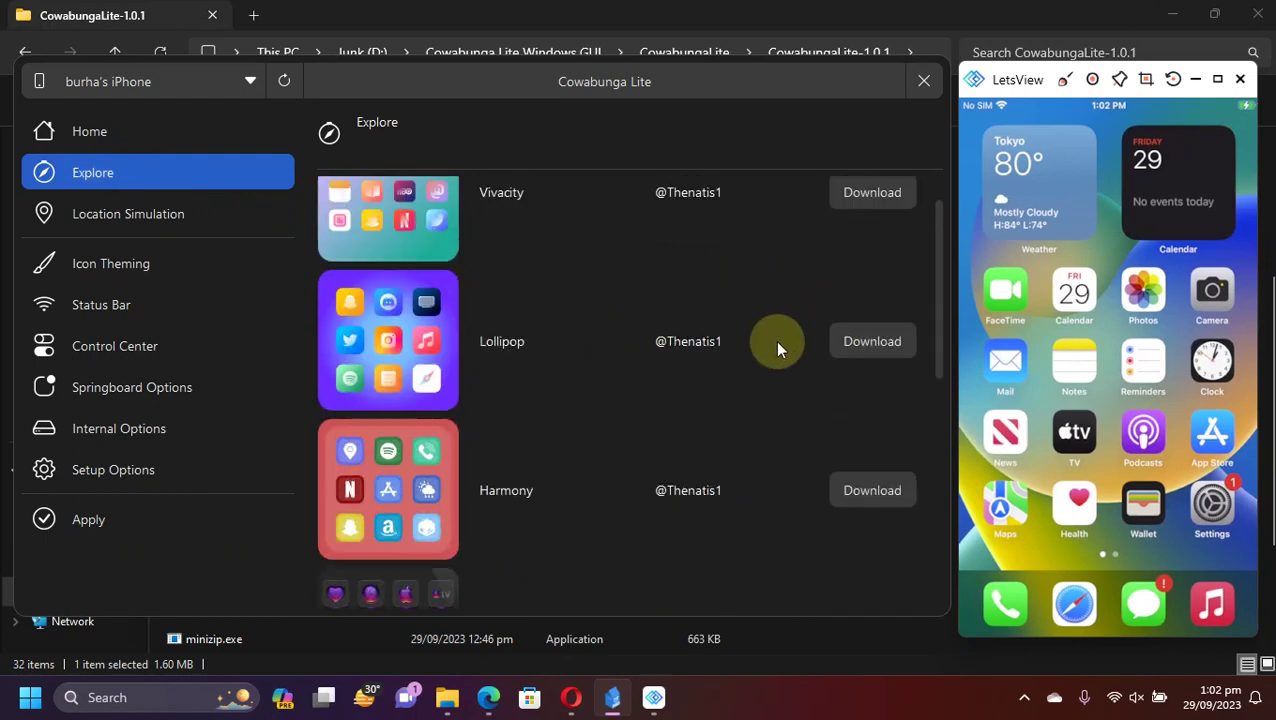
scroll(776, 298, "down", 3)
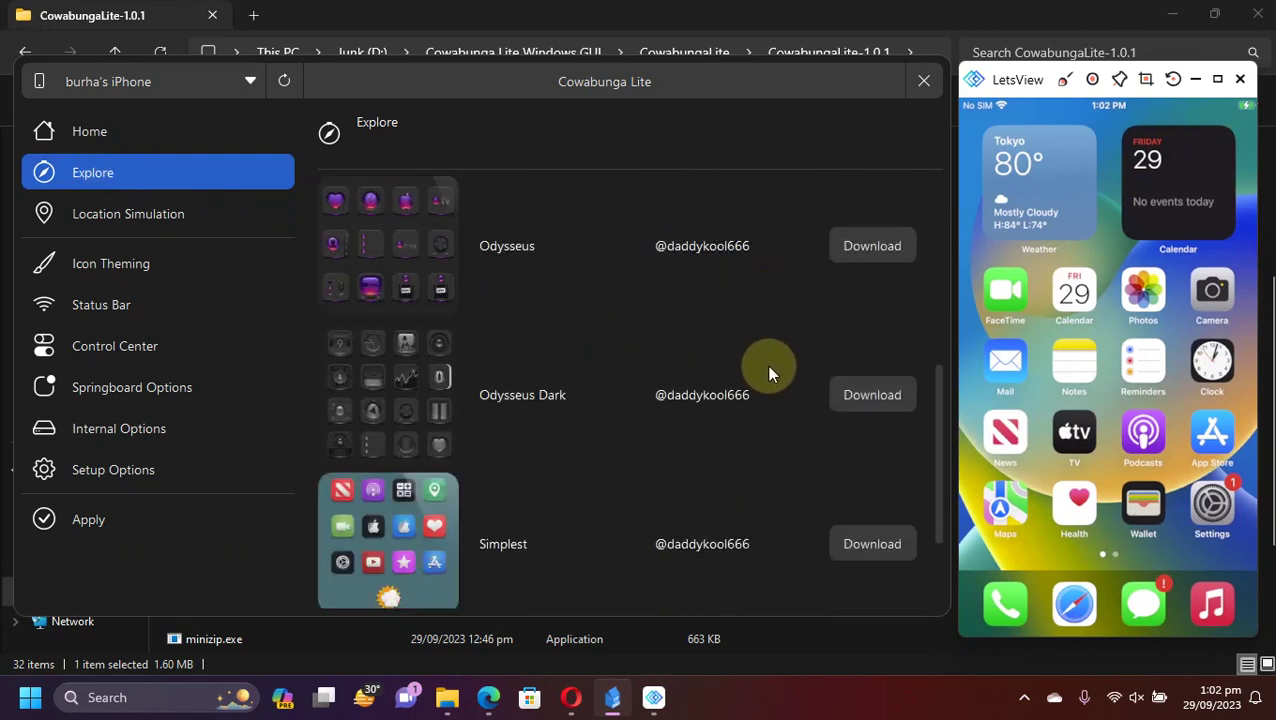
scroll(767, 372, "down", 2)
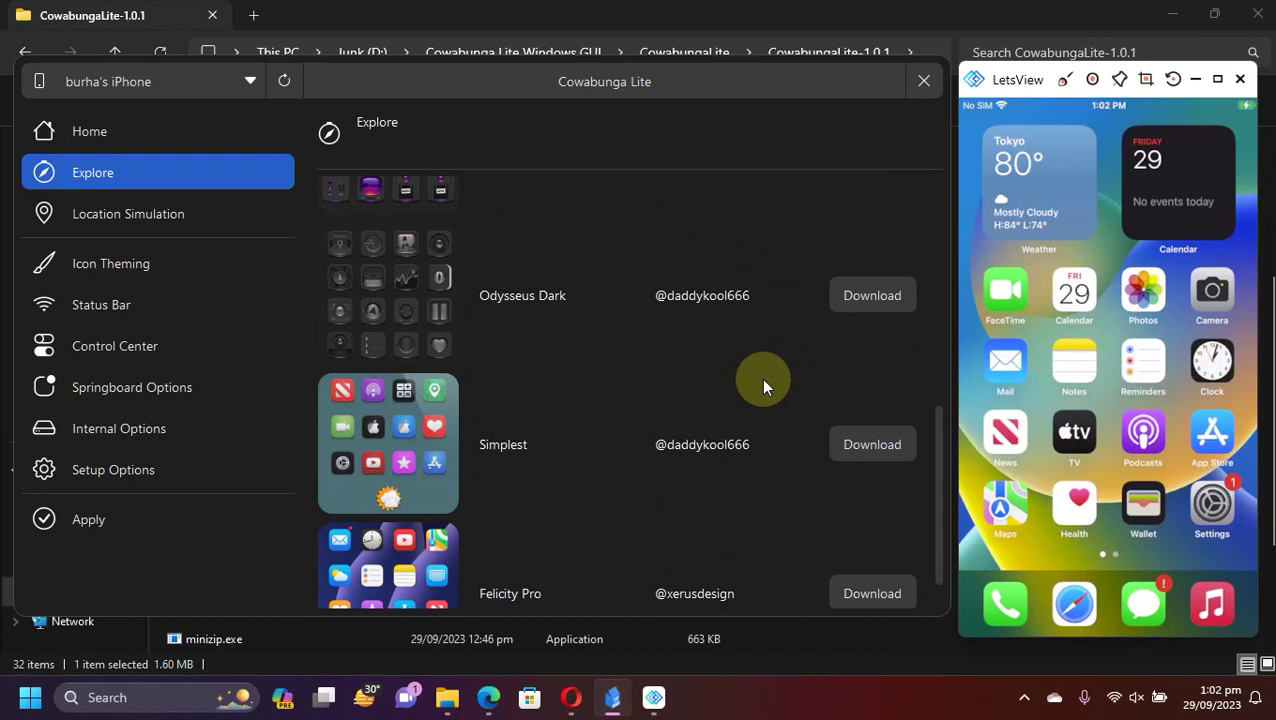
scroll(761, 378, "up", 2)
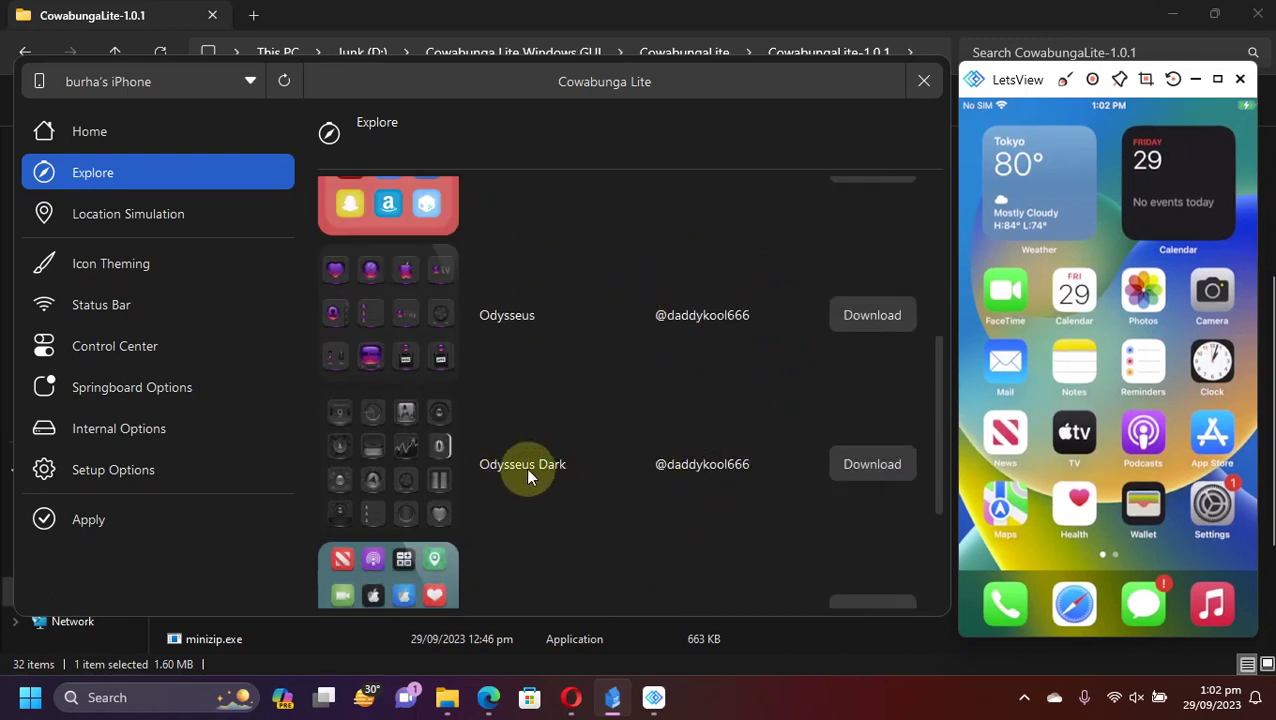
left_click(872, 464)
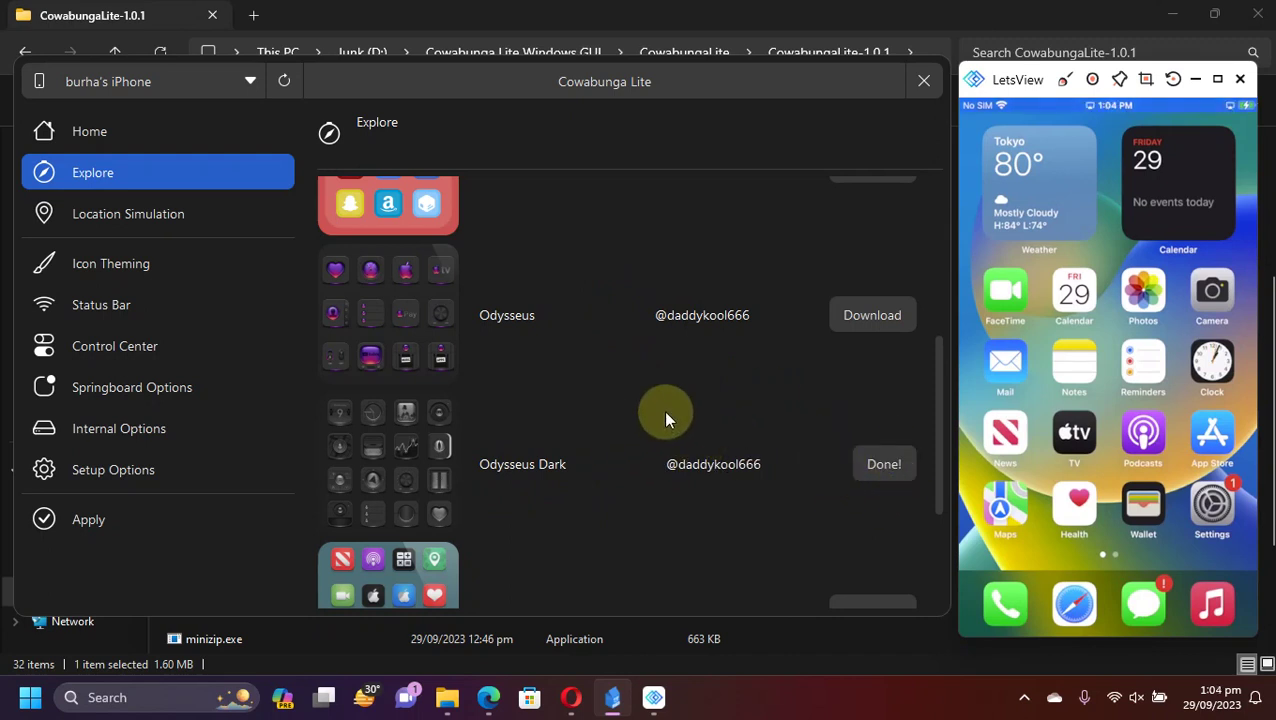
- Check Modify in Icon Theming, assign the Odysseus Dark icons to the iPhone's apps, and go to Apply
left_click(104, 263)
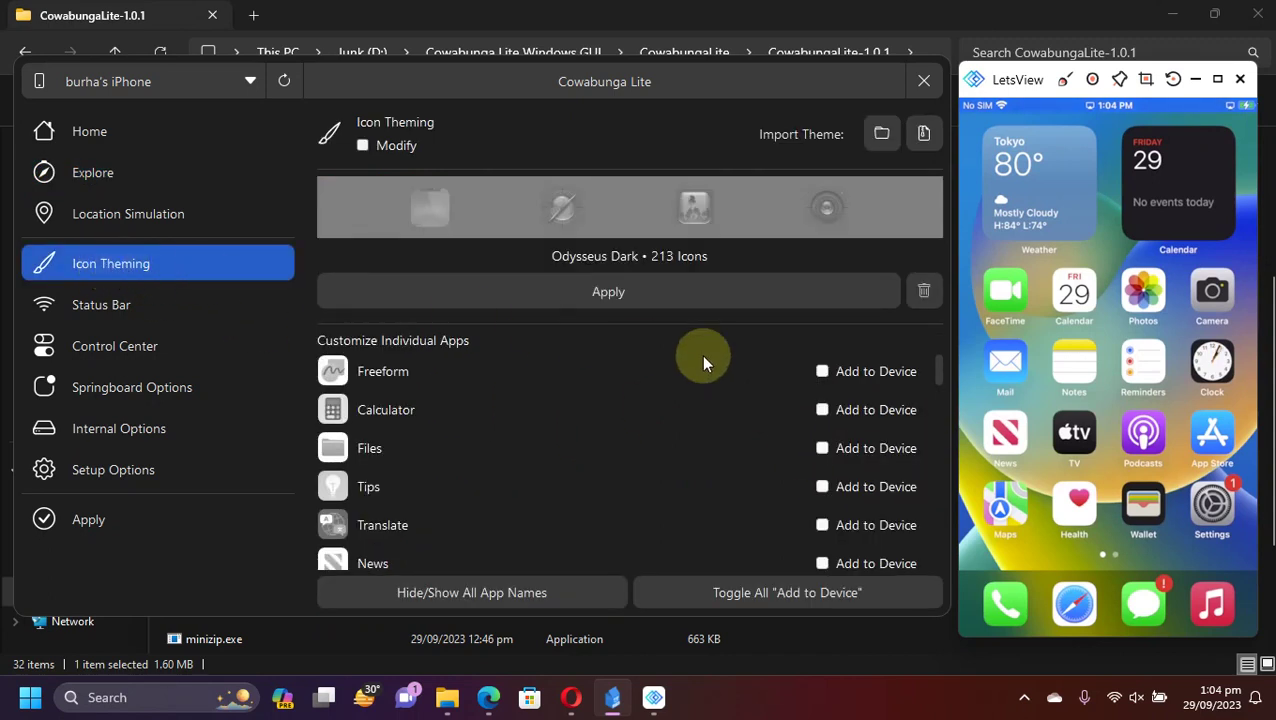
left_click(362, 146)
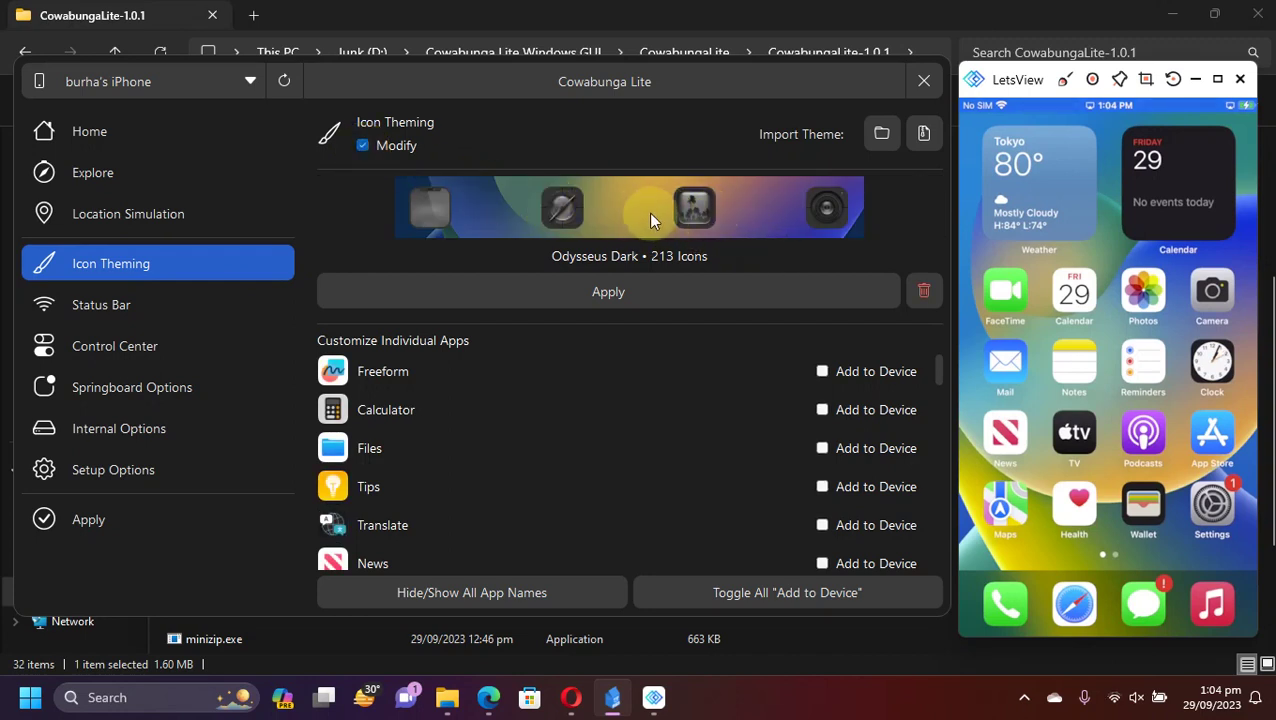
left_click(605, 293)
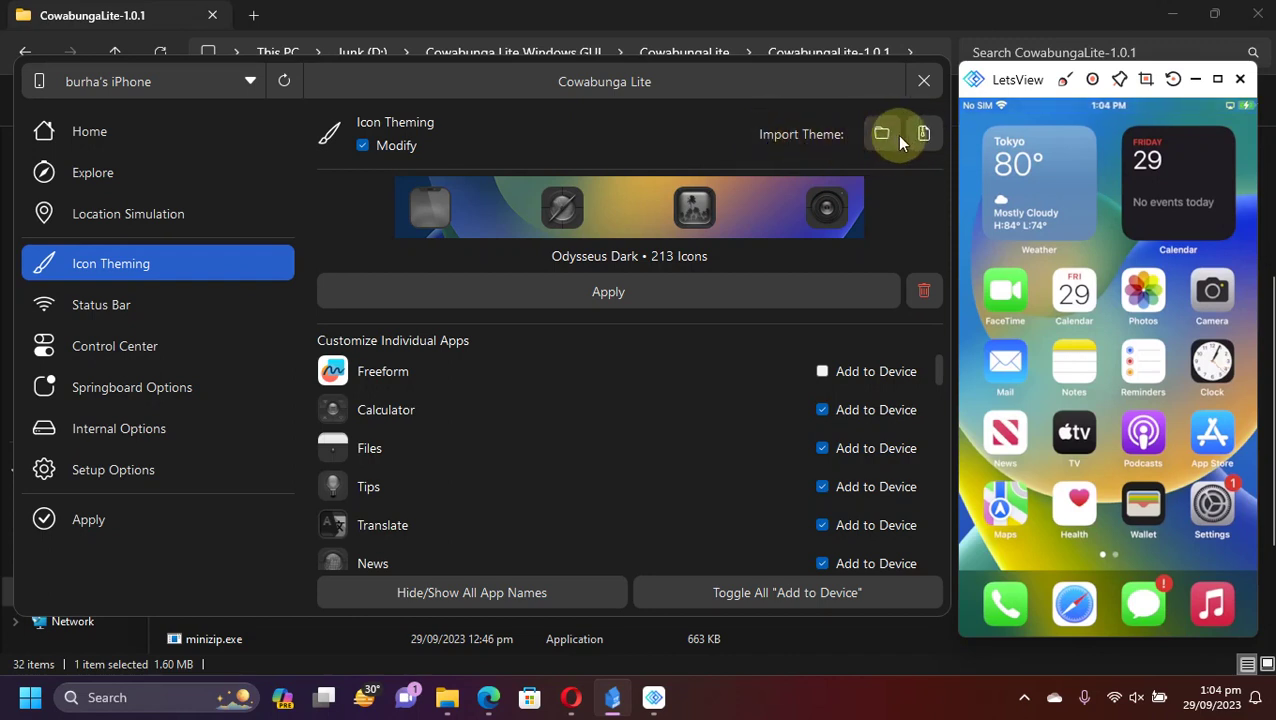
left_click(160, 519)
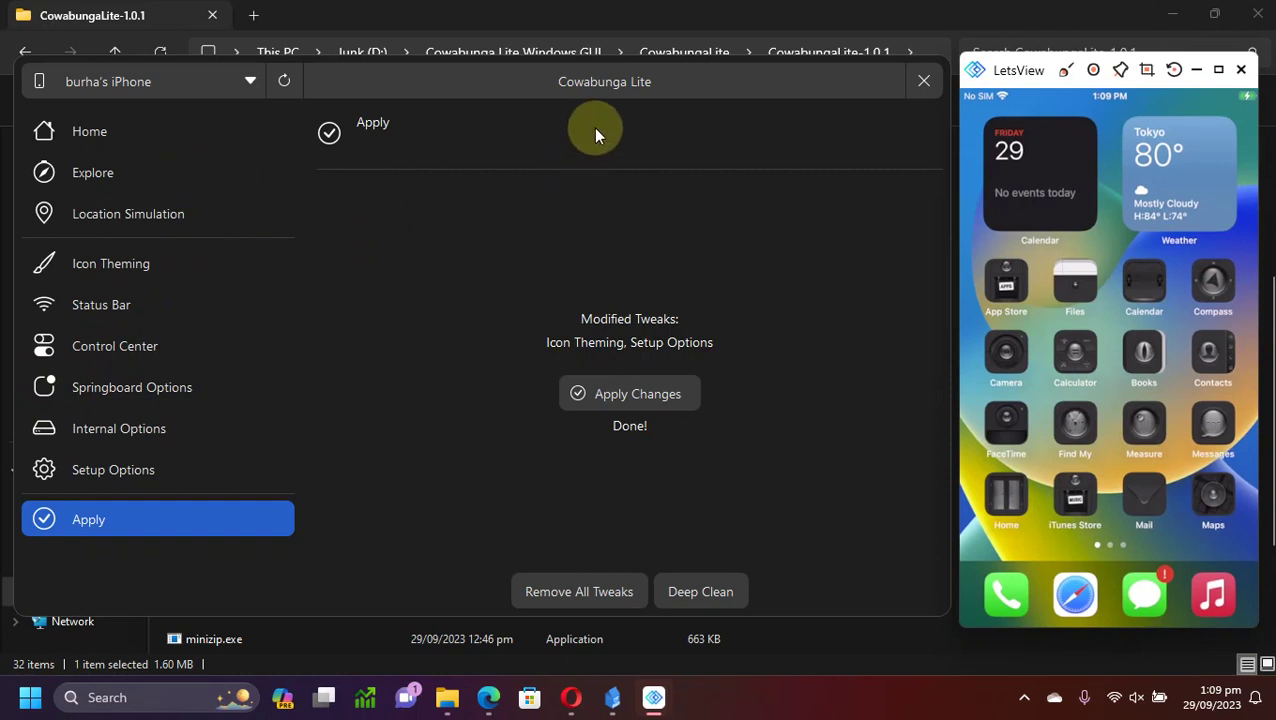
- Delete the Odysseus Dark theme in Icon Theming and uncheck Modify to disable theming
left_click(92, 175)
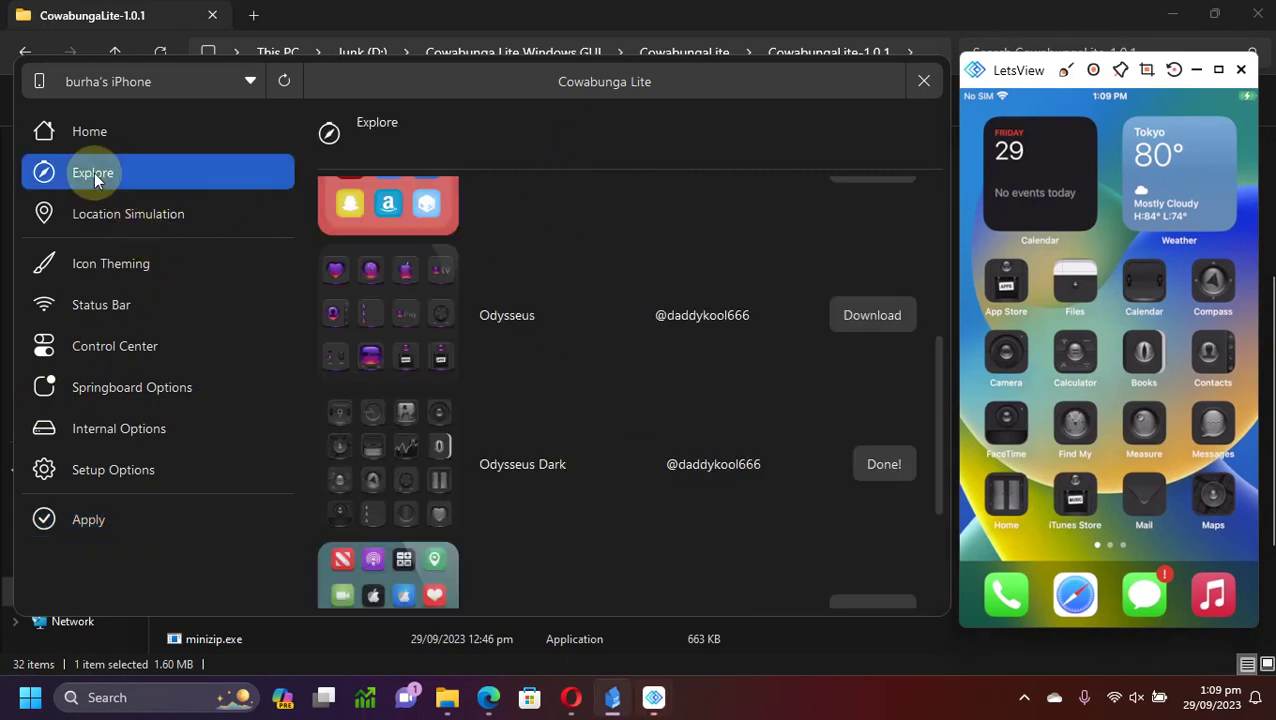
left_click(167, 265)
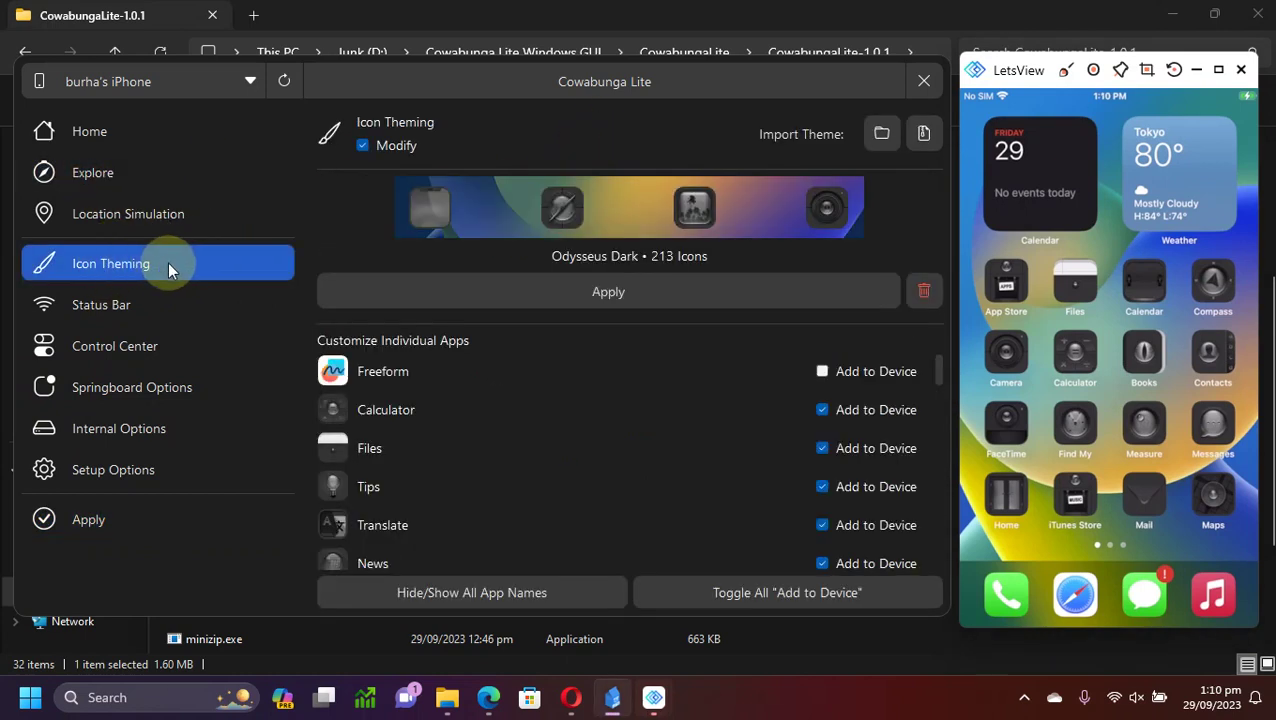
left_click(924, 290)
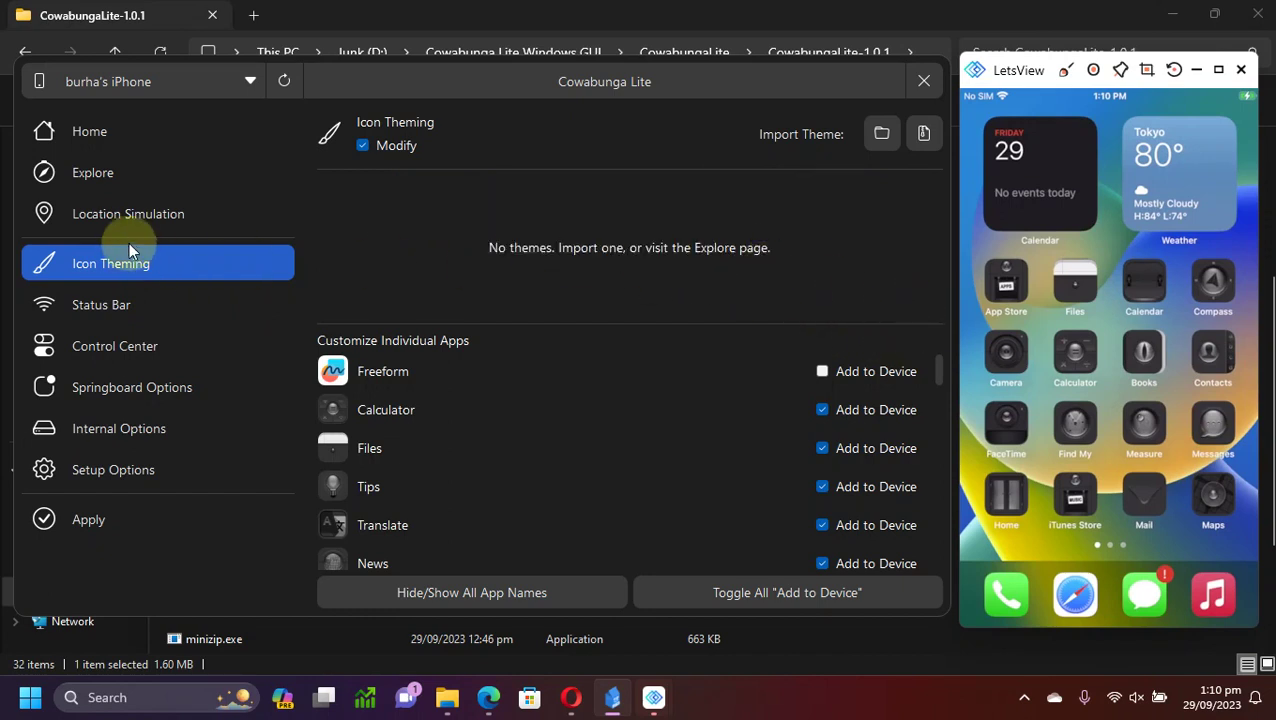
left_click(363, 146)
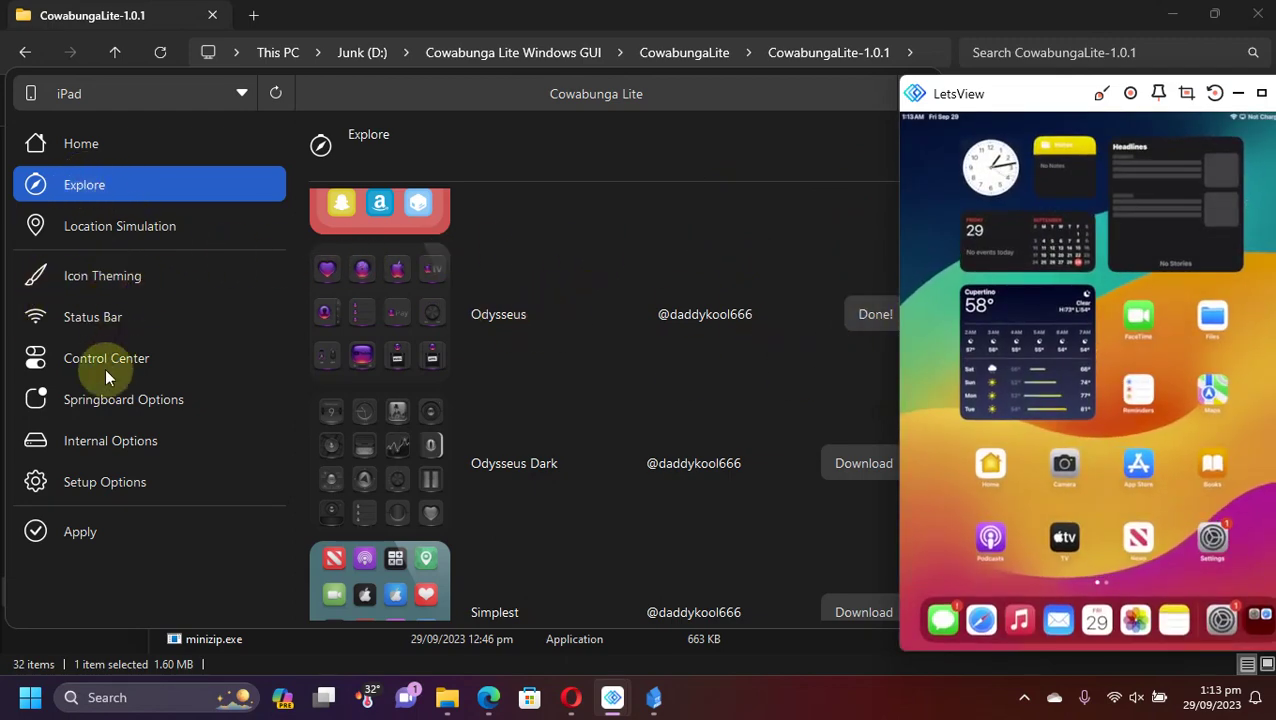
- Turn on Enable Supervision for the iPad and set UI Animation Speed to 0.64 (Fast)
left_click(105, 480)
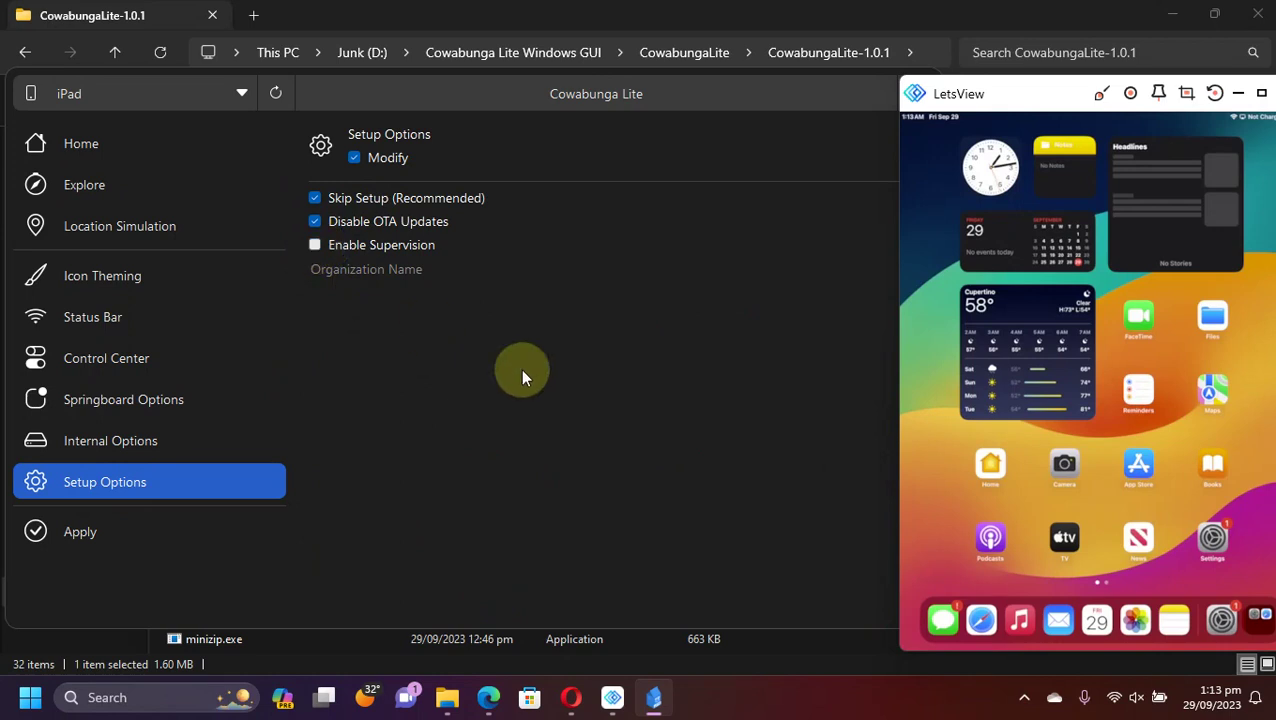
left_click(315, 245)
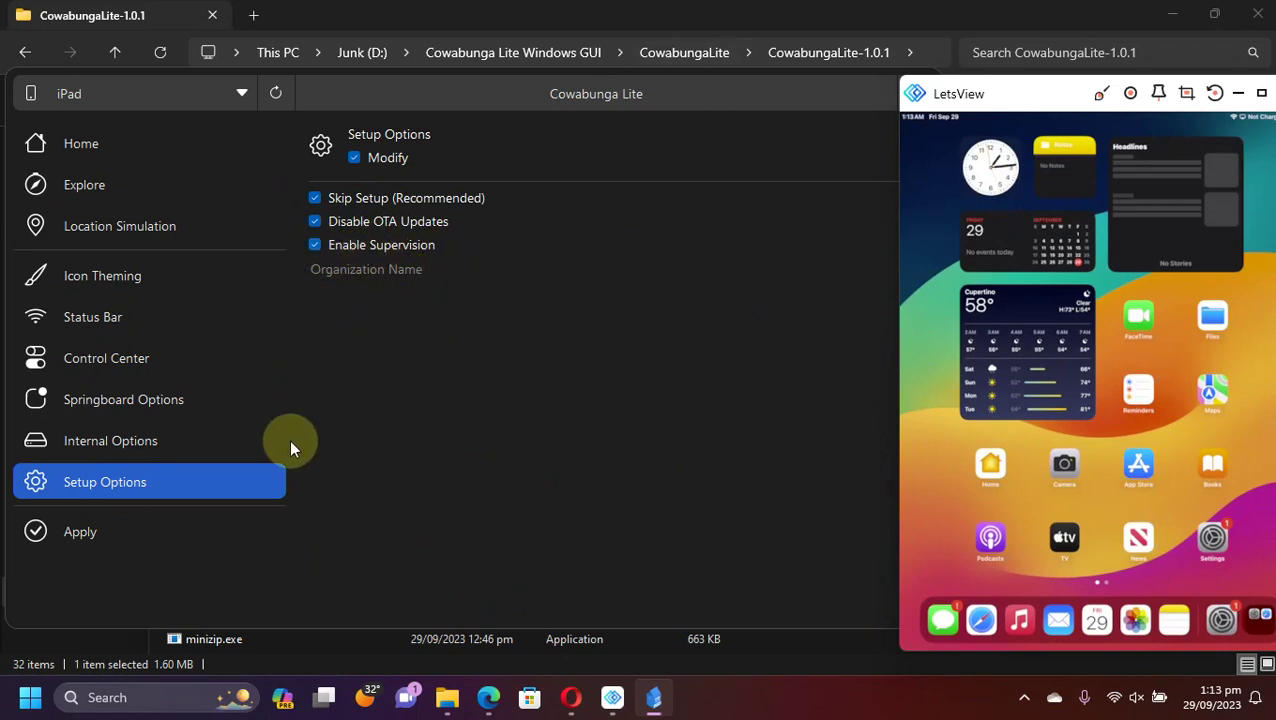
left_click(76, 440)
left_click(90, 400)
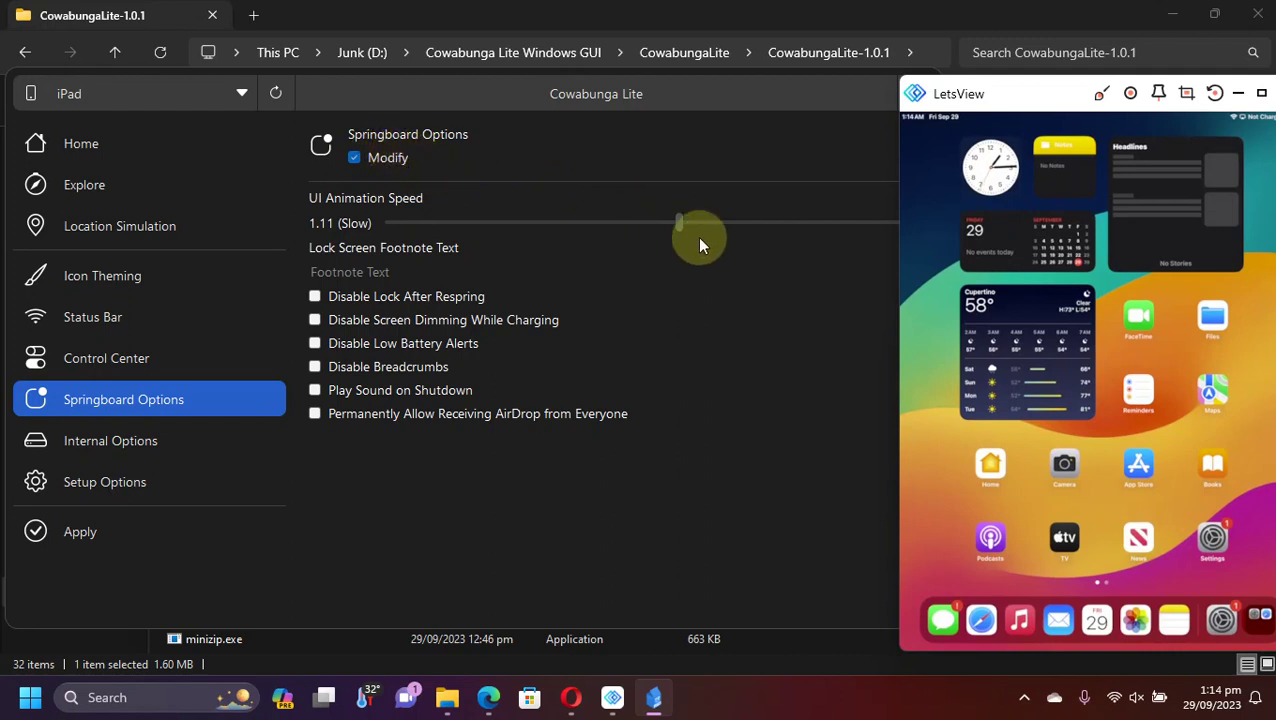
left_click_drag(679, 221, 476, 223)
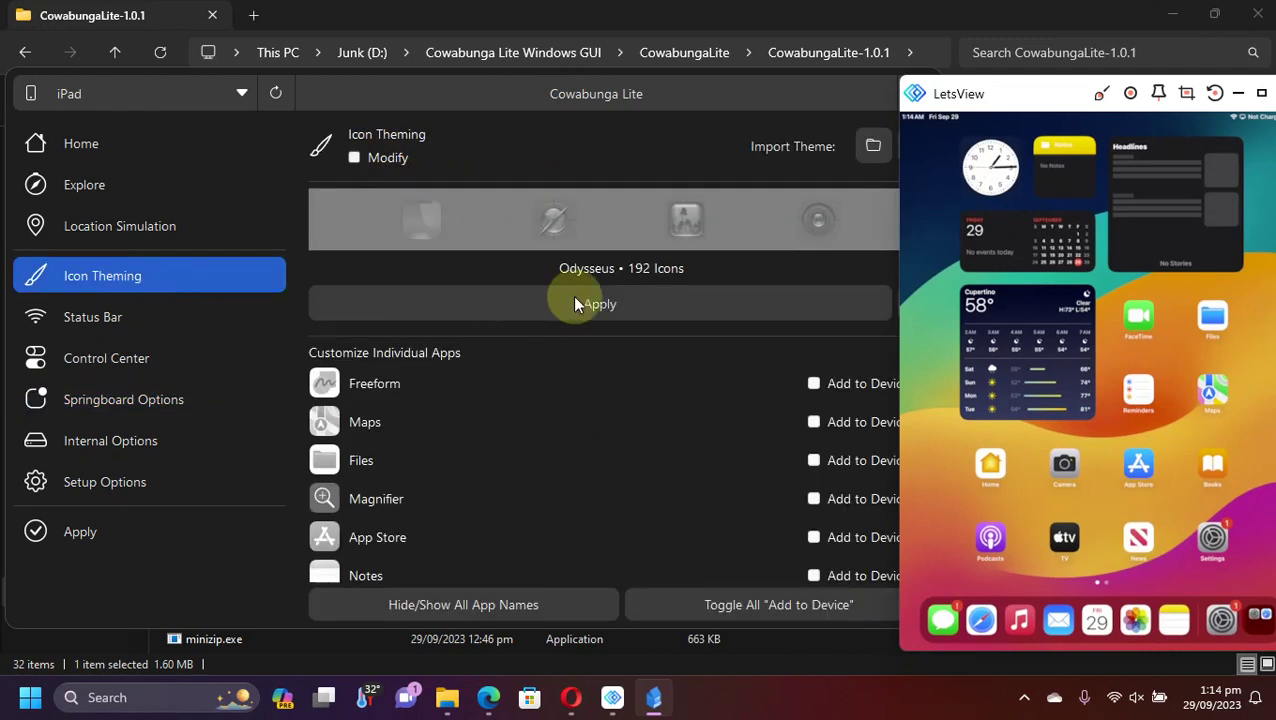
- Check Modify, apply the Odysseus icons to the iPad's apps, and show the pending tweaks
left_click(354, 160)
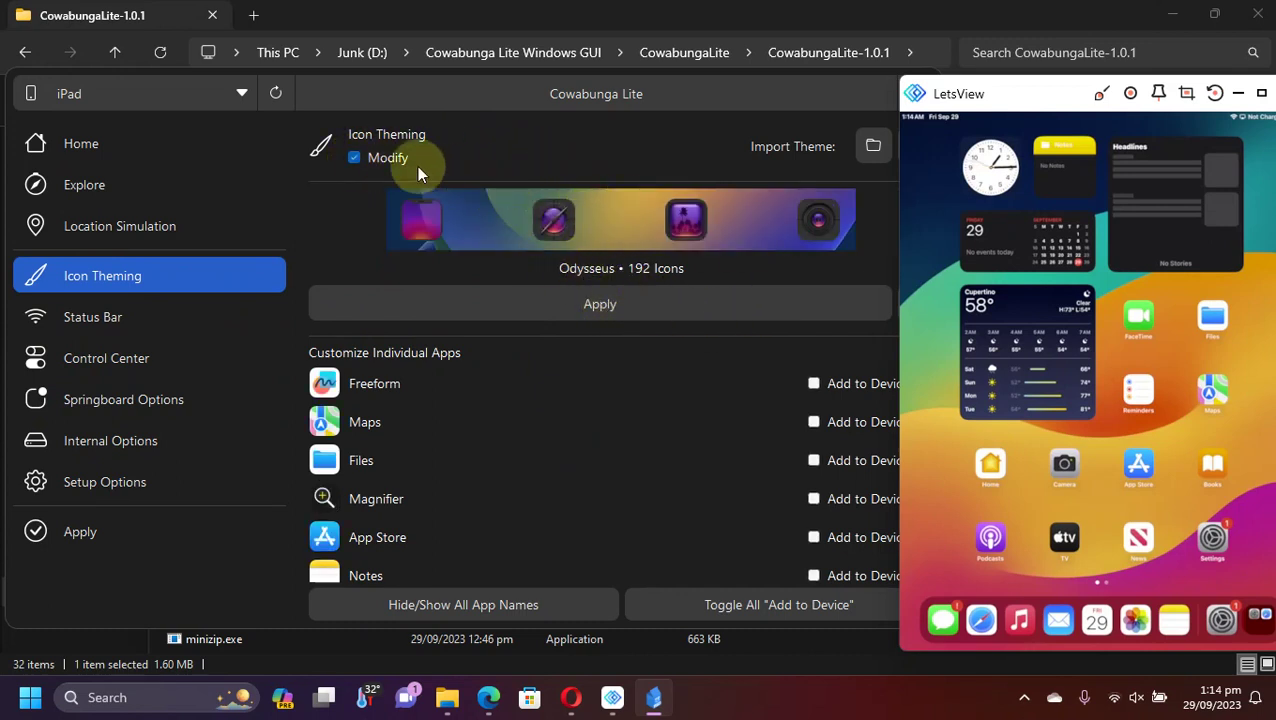
left_click(594, 309)
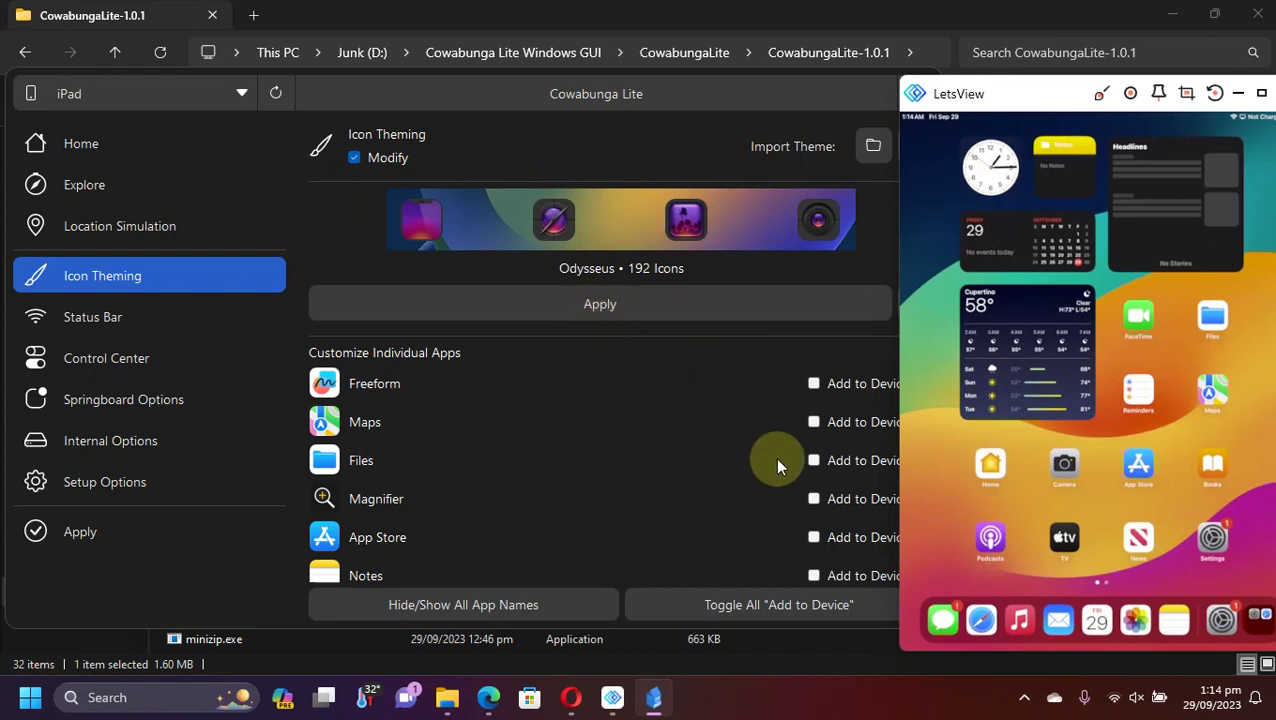
left_click(84, 530)
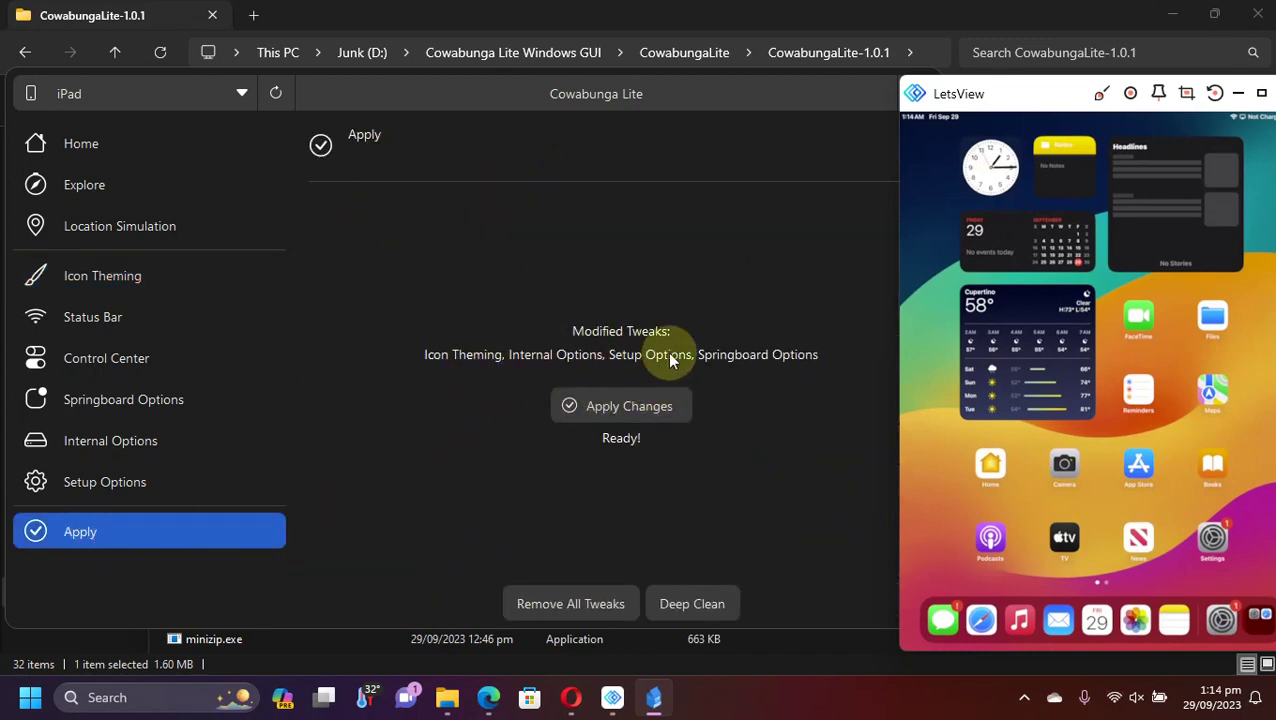
- Apply Changes to push Icon Theming, Internal, Setup and Springboard tweaks to the iPad
left_click(630, 405)
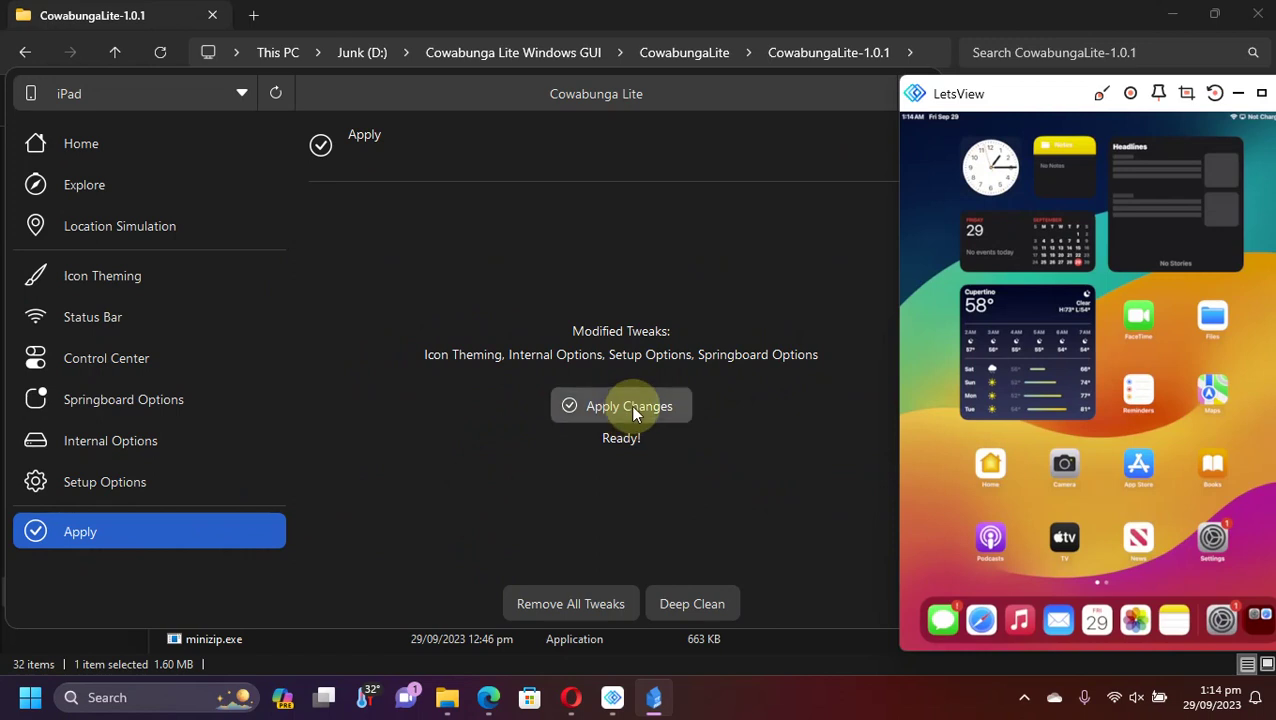